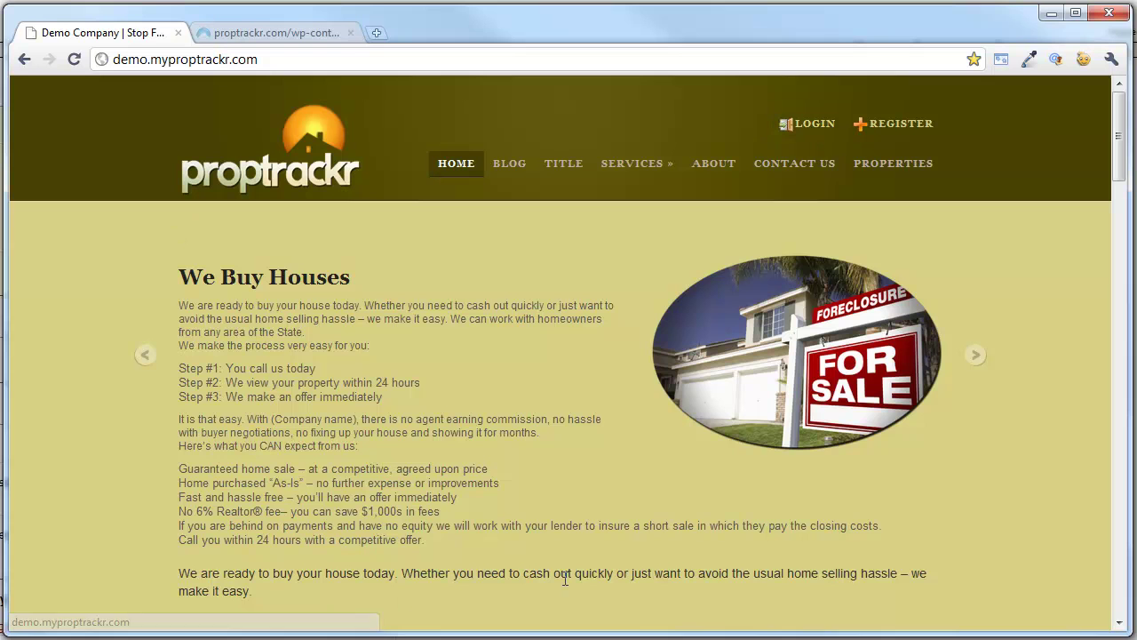
Open the site's login page in a new tab and log in with the prefilled credentials
right_click(812, 126)
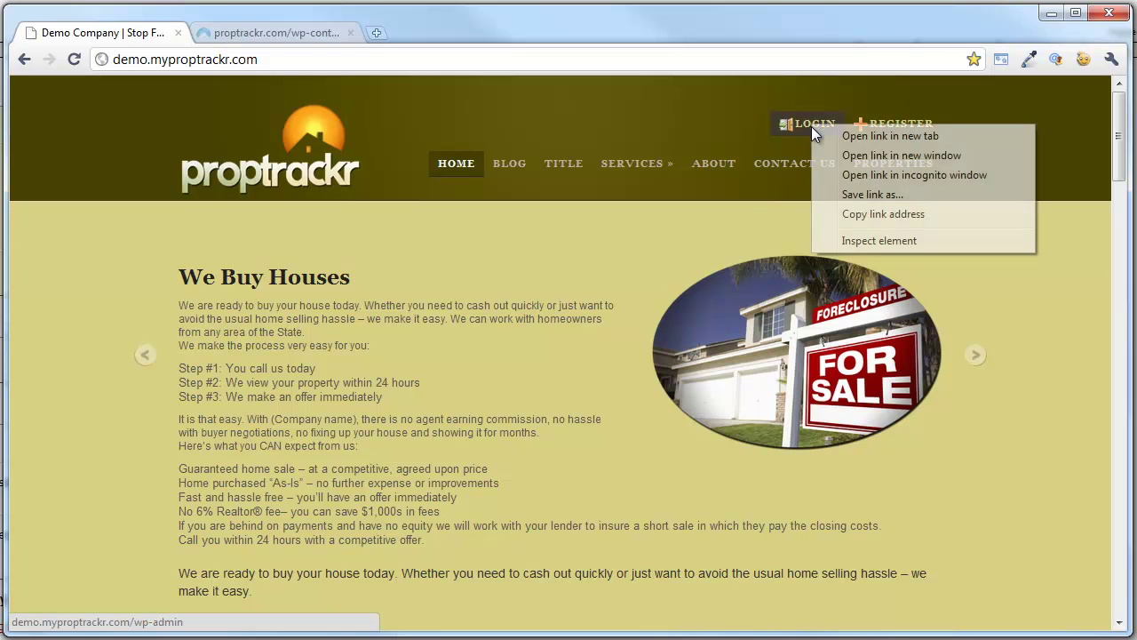
click(882, 139)
click(281, 34)
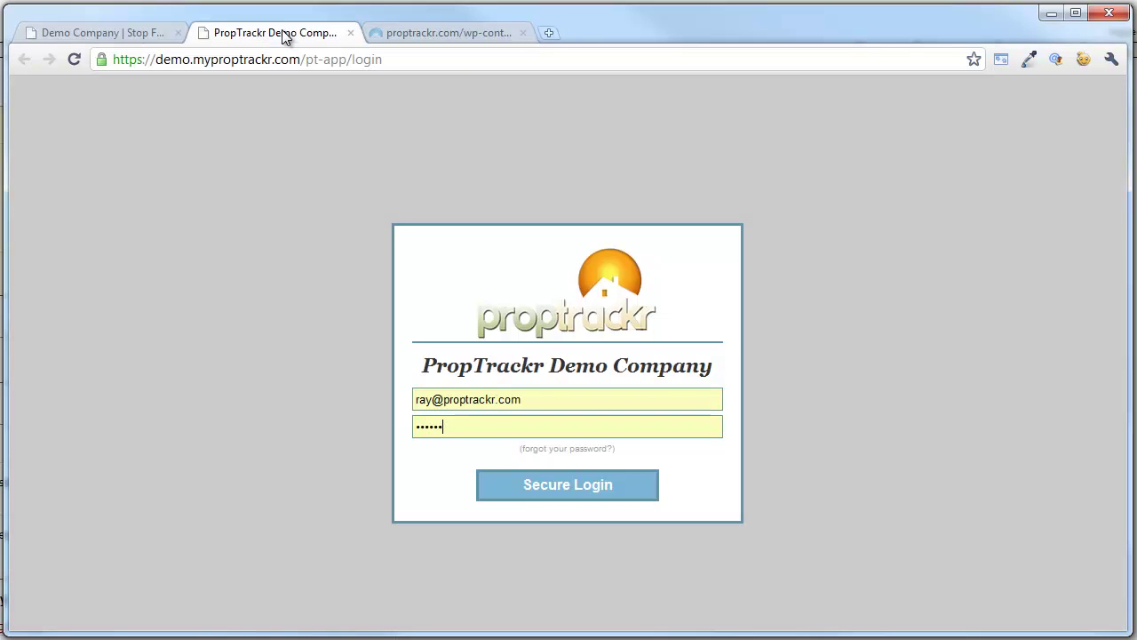
click(550, 485)
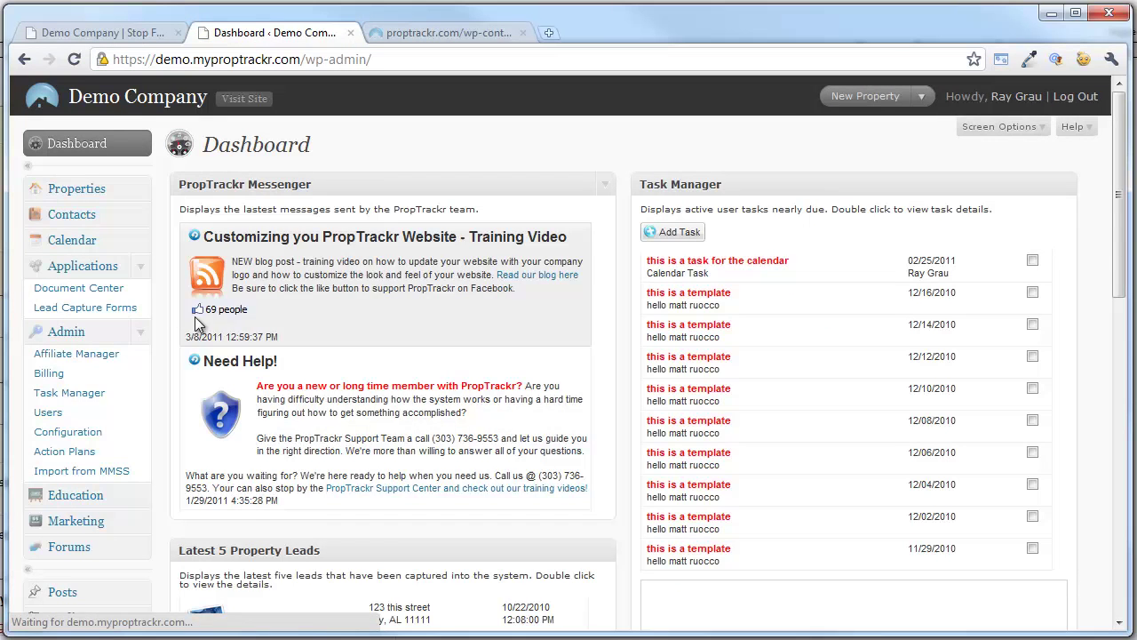
Open the Widgets settings and add a Text widget as the first item in Sidebar Home
scroll(146, 424, down, 3)
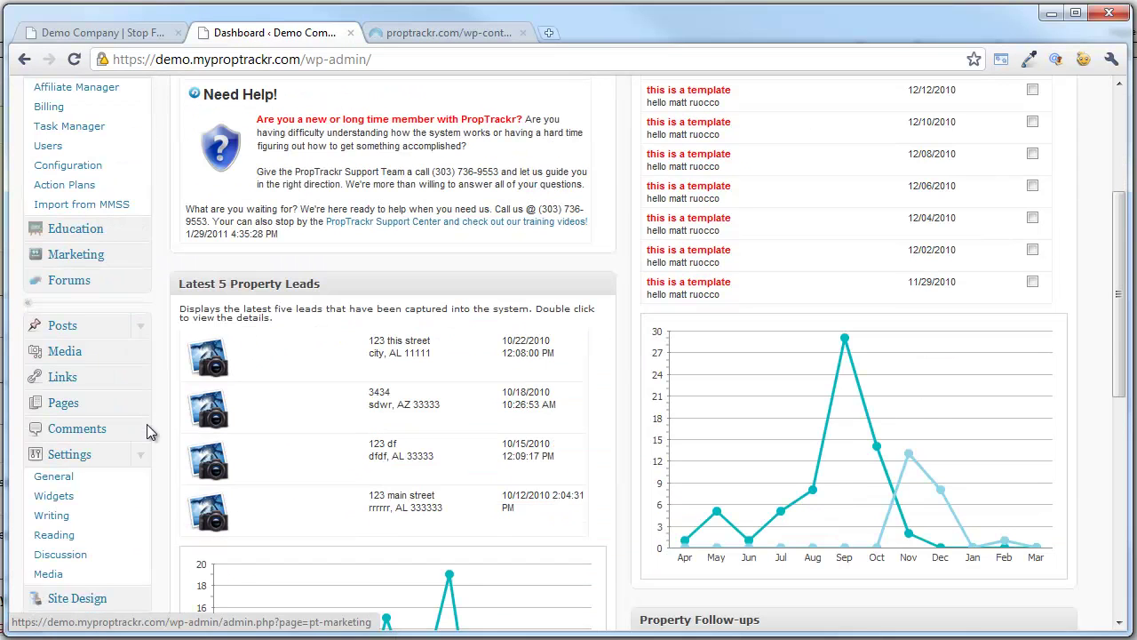
click(87, 496)
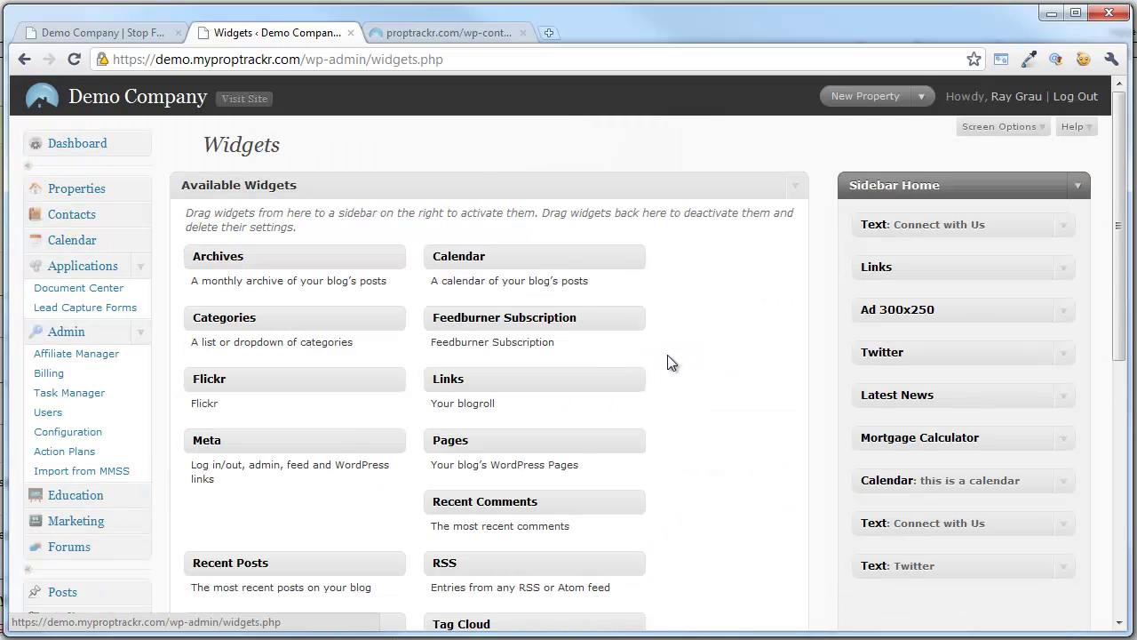
scroll(682, 351, down, 2)
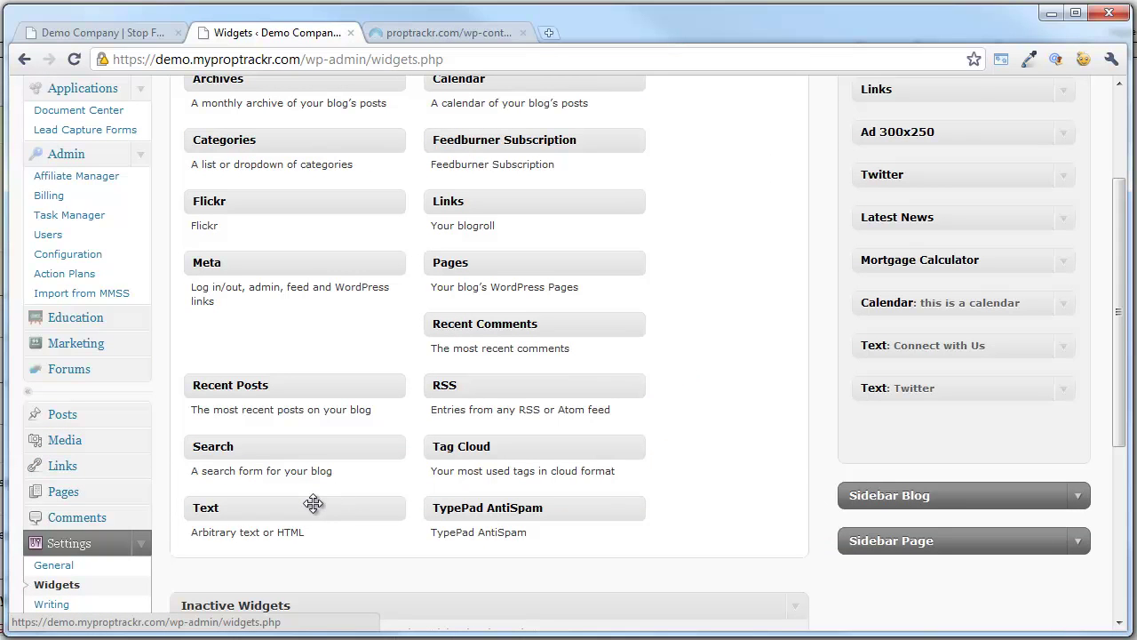
scroll(330, 528, up, 1)
scroll(320, 560, down, 1)
drag(279, 508, 945, 183)
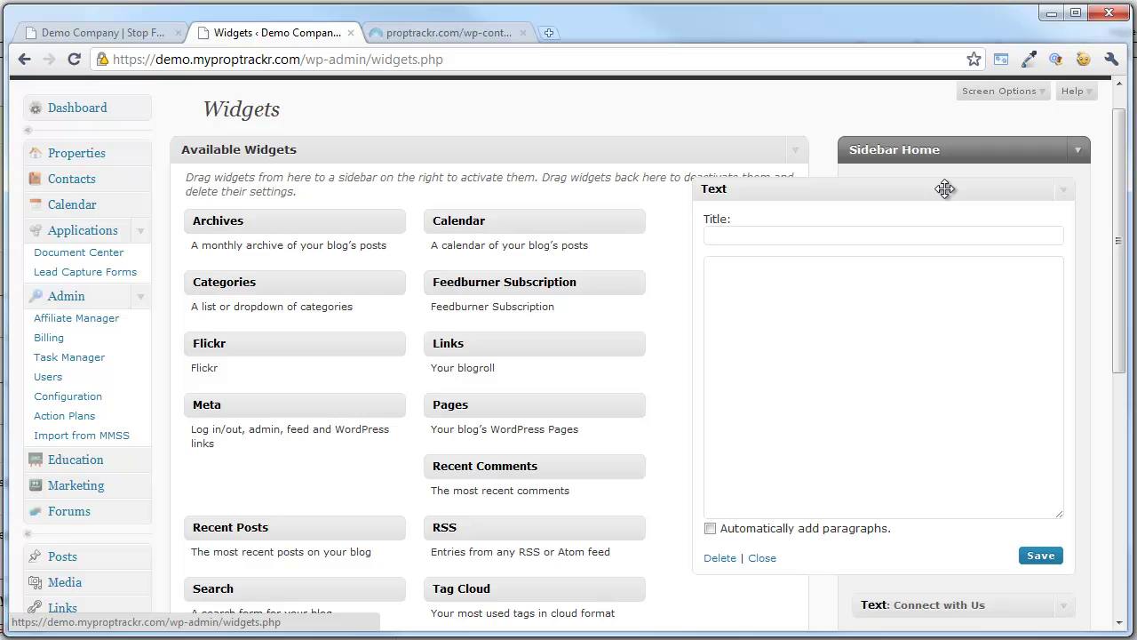
scroll(944, 188, up, 1)
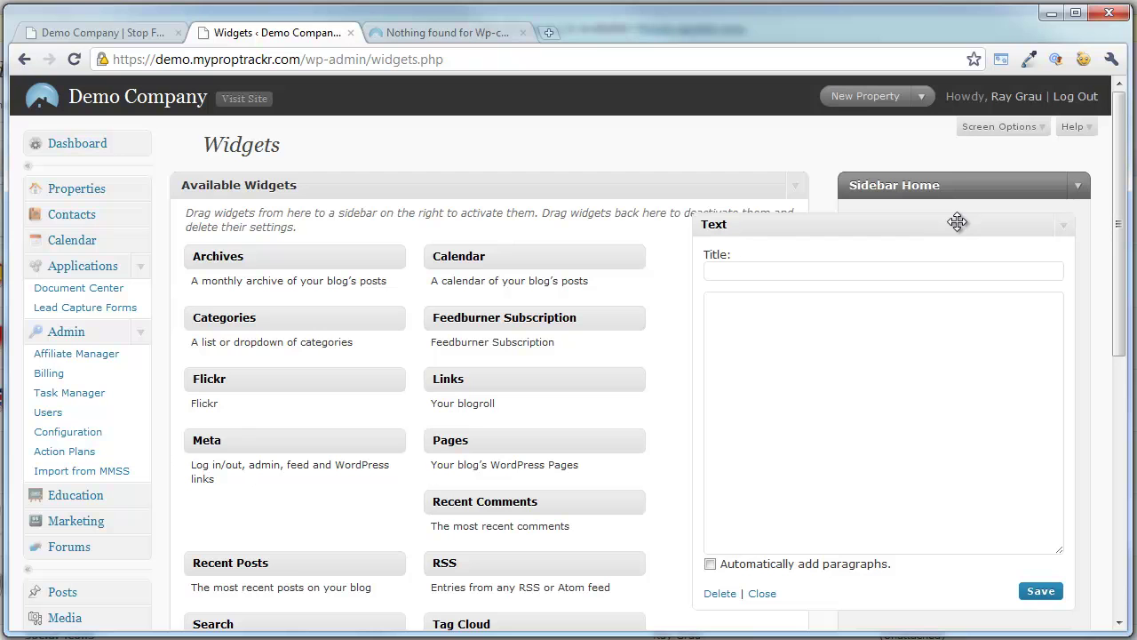
Copy the English, German and Spanish flag link code from html-languages.txt
click(455, 32)
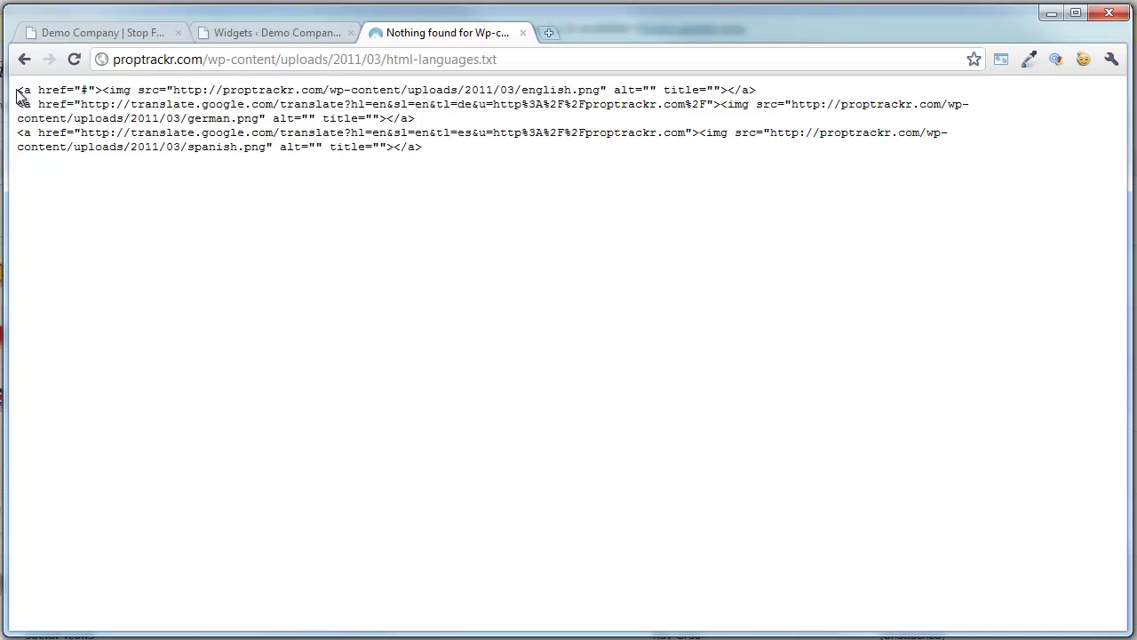
drag(18, 90, 757, 89)
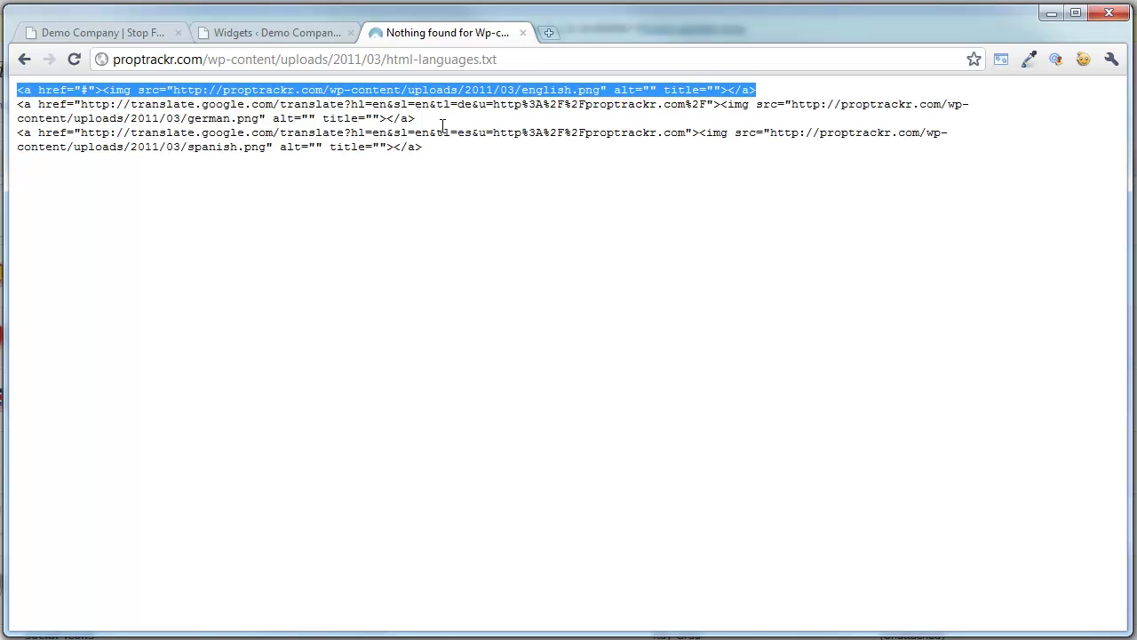
drag(415, 118, 18, 105)
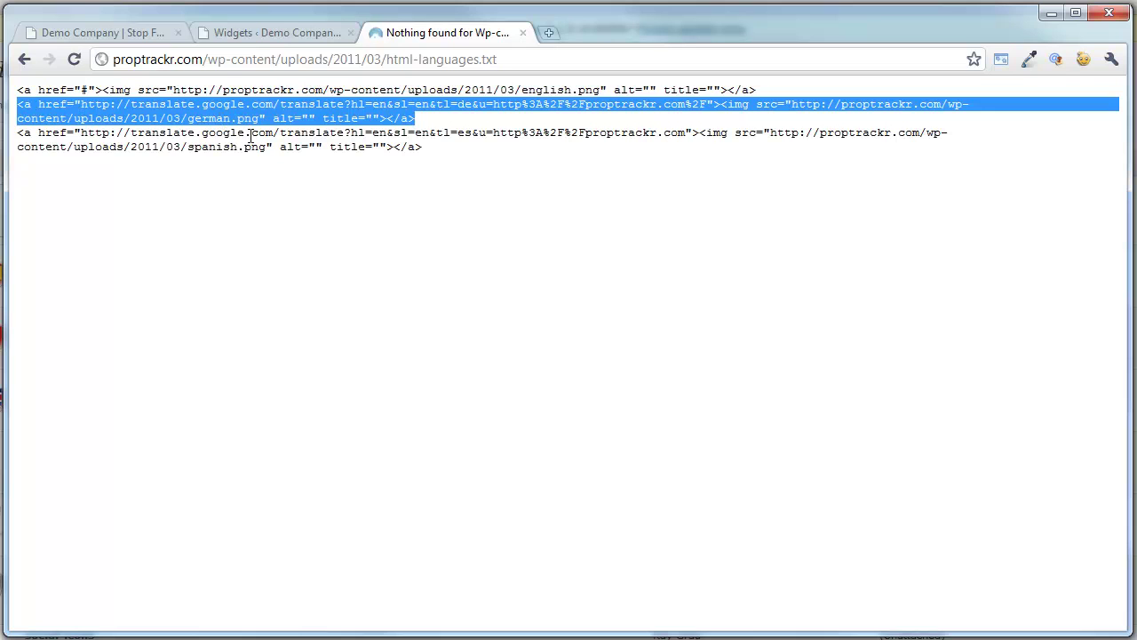
drag(433, 152, 38, 147)
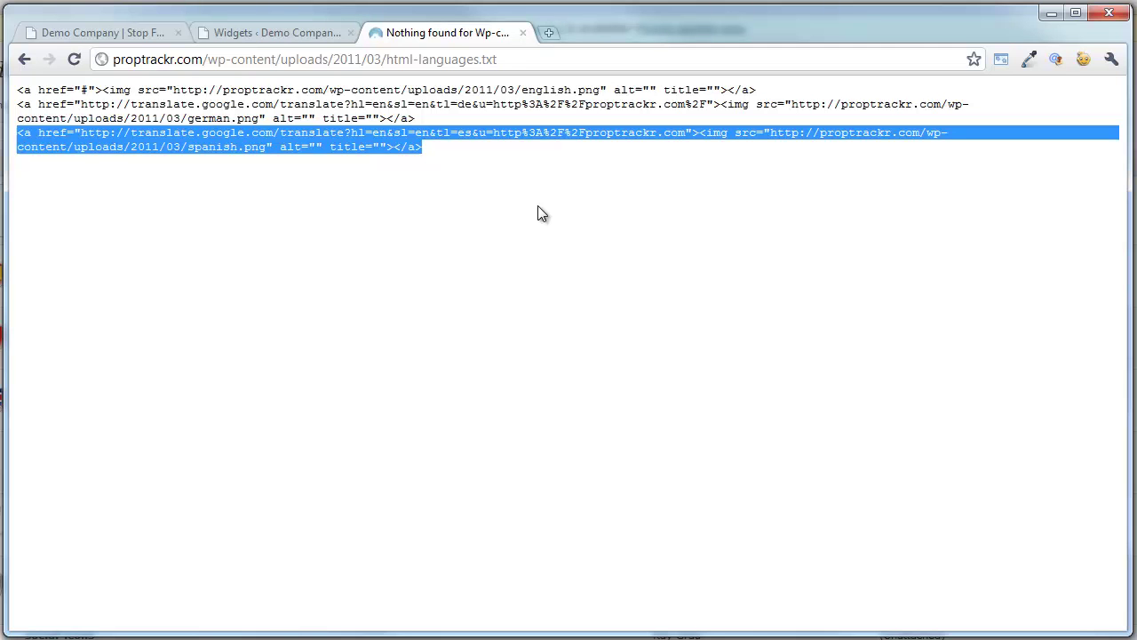
drag(436, 148, 8, 89)
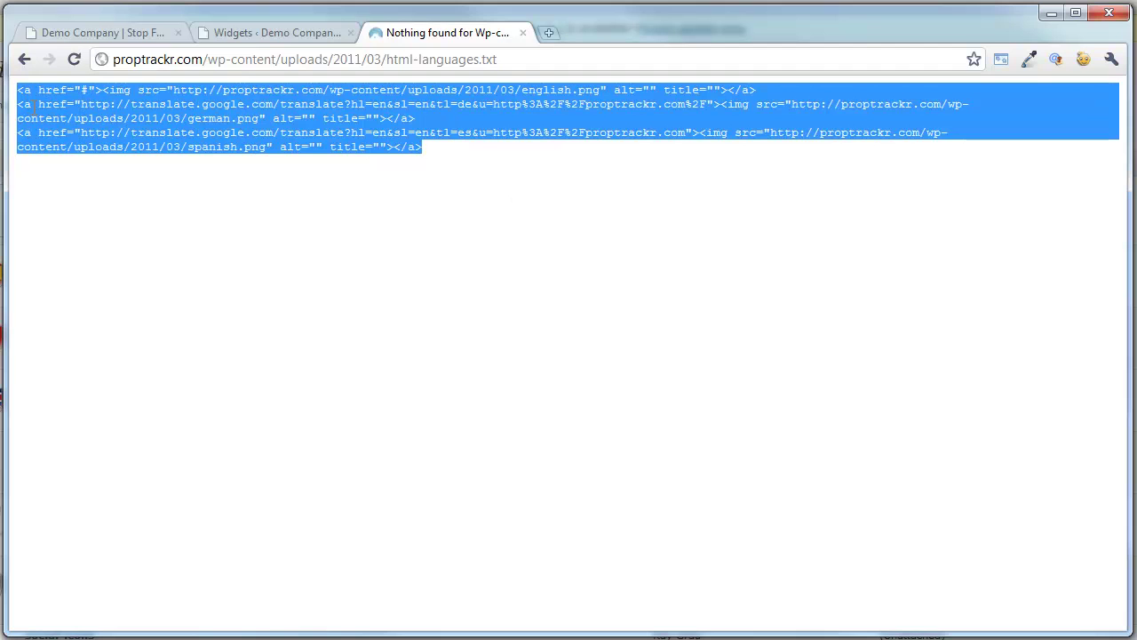
Paste the three flag links' HTML into the body of the new Text widget and save it
click(262, 32)
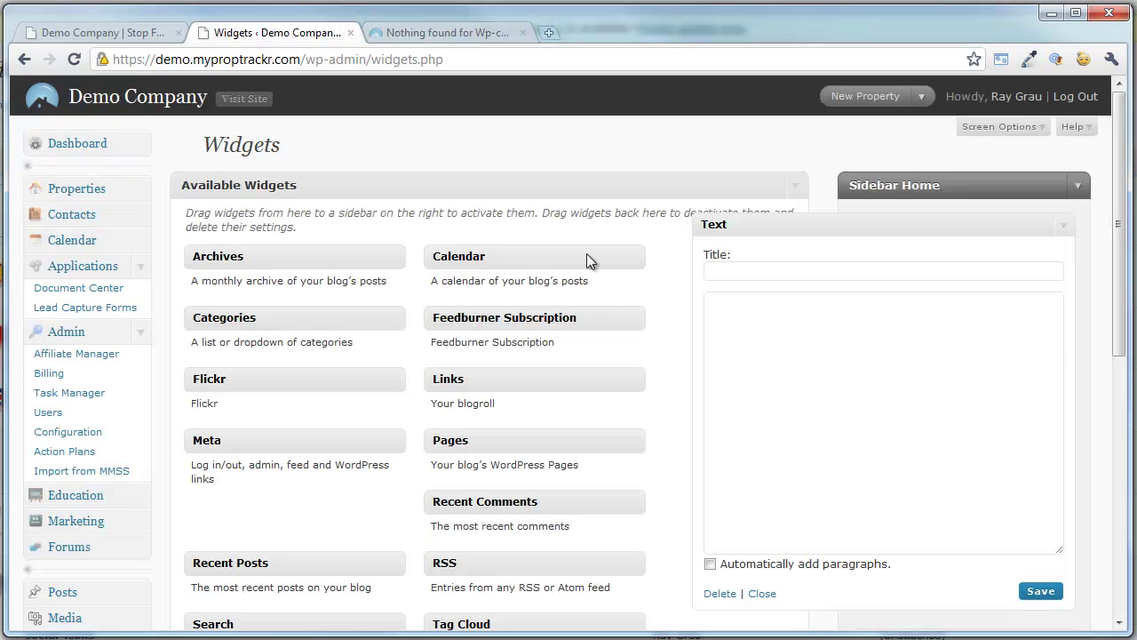
click(748, 313)
text(<a href="#"><img src="http://proptrackr.com/wp-content/uploads/2011/03/english.png" alt="" title=""></a> <a href="http://translate.google.com/translate?hl=en&sl=en&tl=de&u=http%3A%2F%2Fproptrackr.com%2F"><img src="http://proptrackr.com/wp-content/uploads/2011/03/german.png" alt="" title=""></a> <a href="http://translate.google.com/translate?hl=en&sl=en&tl=es&u=http%3A%2F%2Fproptrackr.com"> <img src="http://proptrackr.com/wp-content/uploads/2011/03/spanish.png" alt="" title=""></a>)
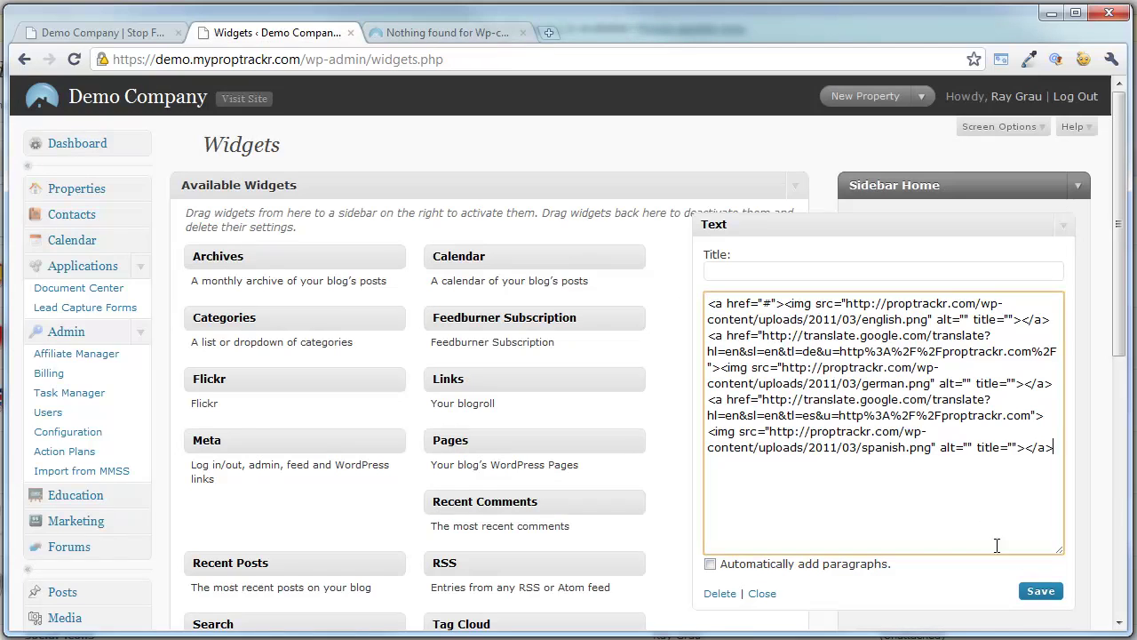
click(1042, 592)
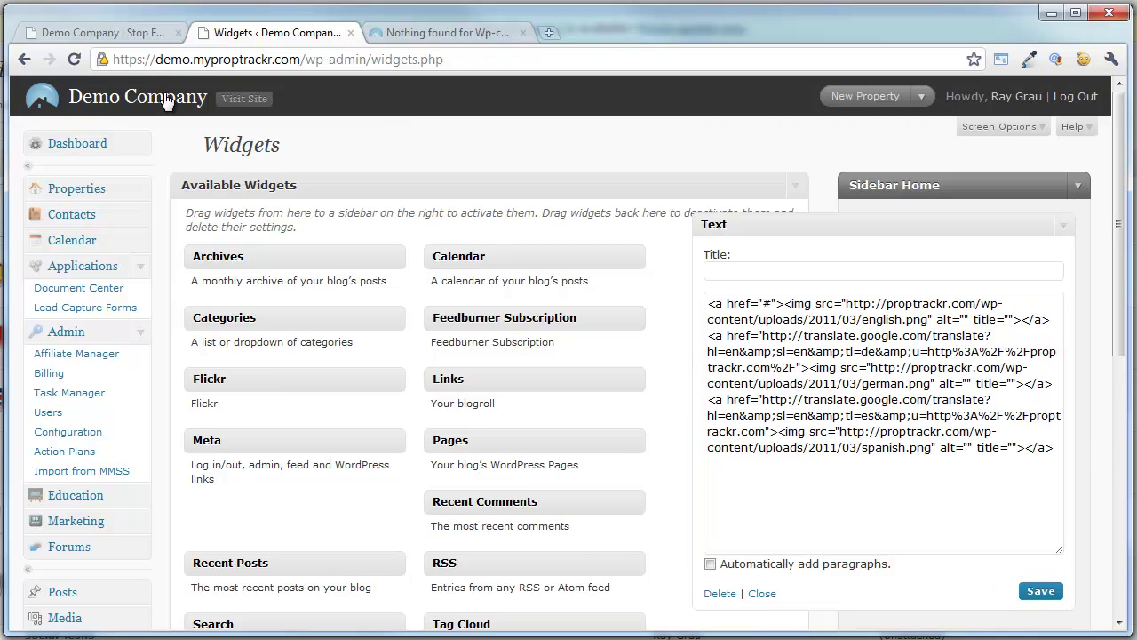
Reload the demo site's home page, check the sidebar flags, and test the Spanish flag link before returning to the home page
click(77, 35)
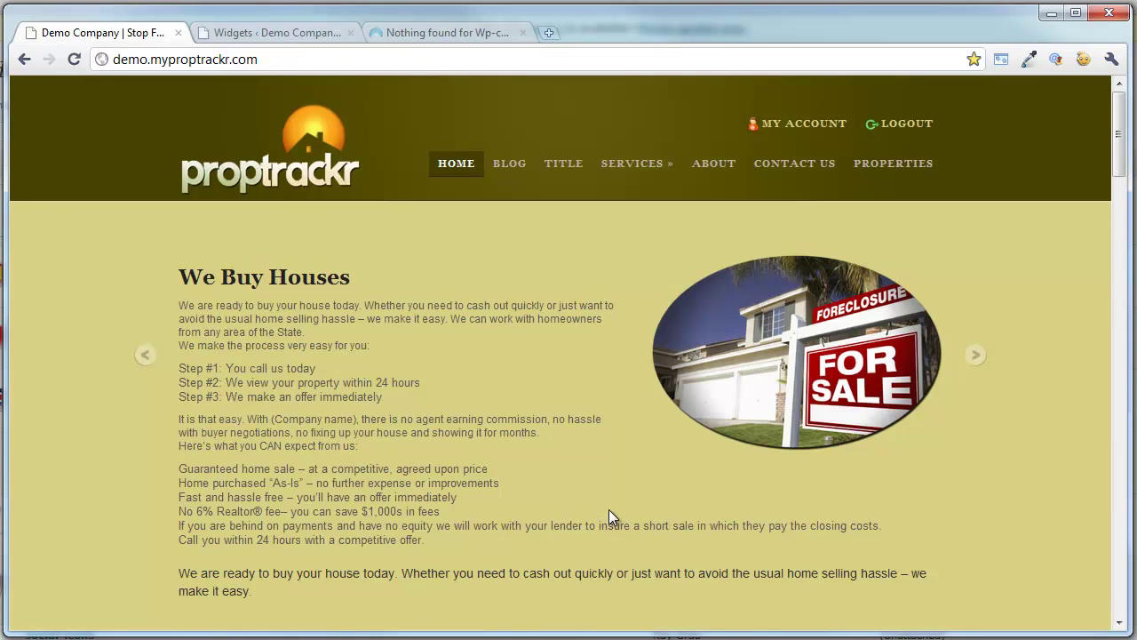
key(F5)
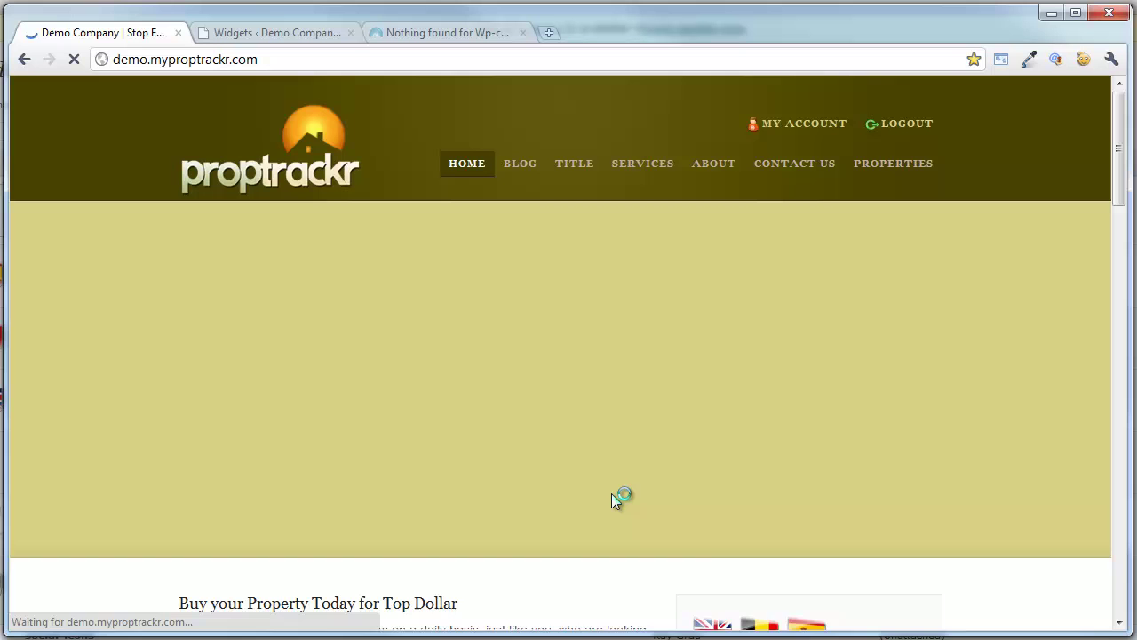
scroll(986, 480, down, 1)
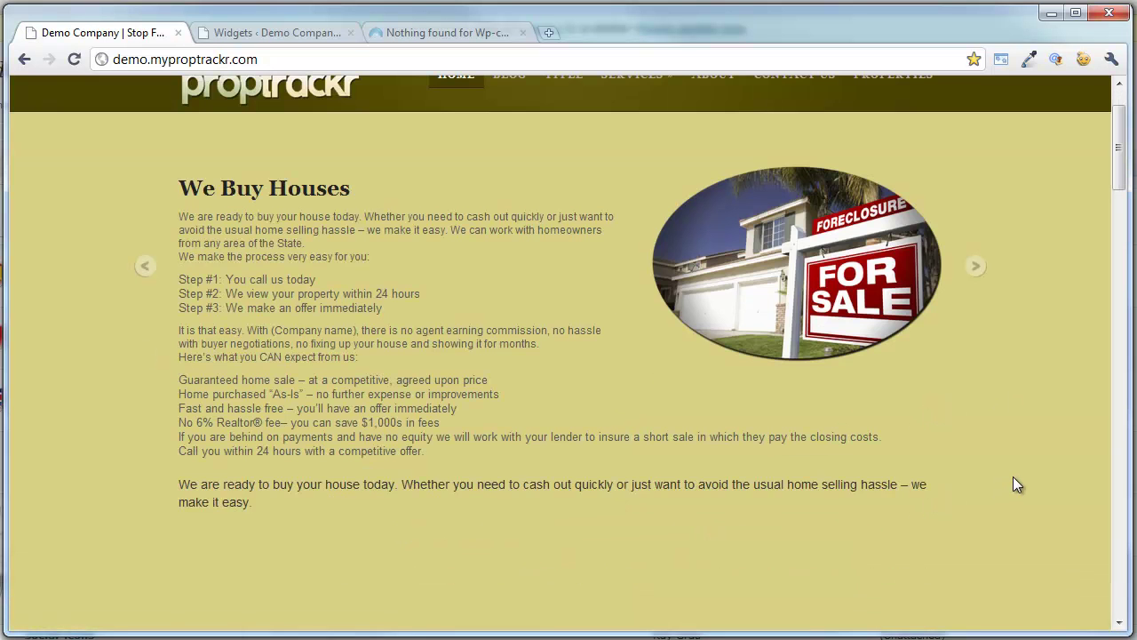
scroll(1012, 477, down, 2)
scroll(1013, 477, down, 1)
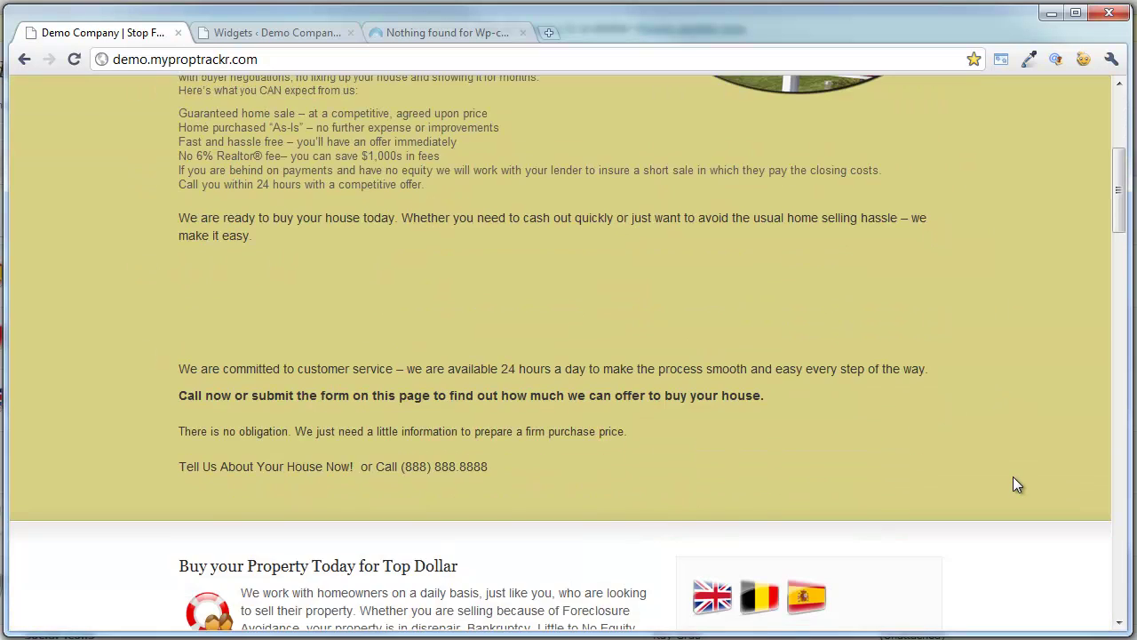
scroll(1013, 480, down, 1)
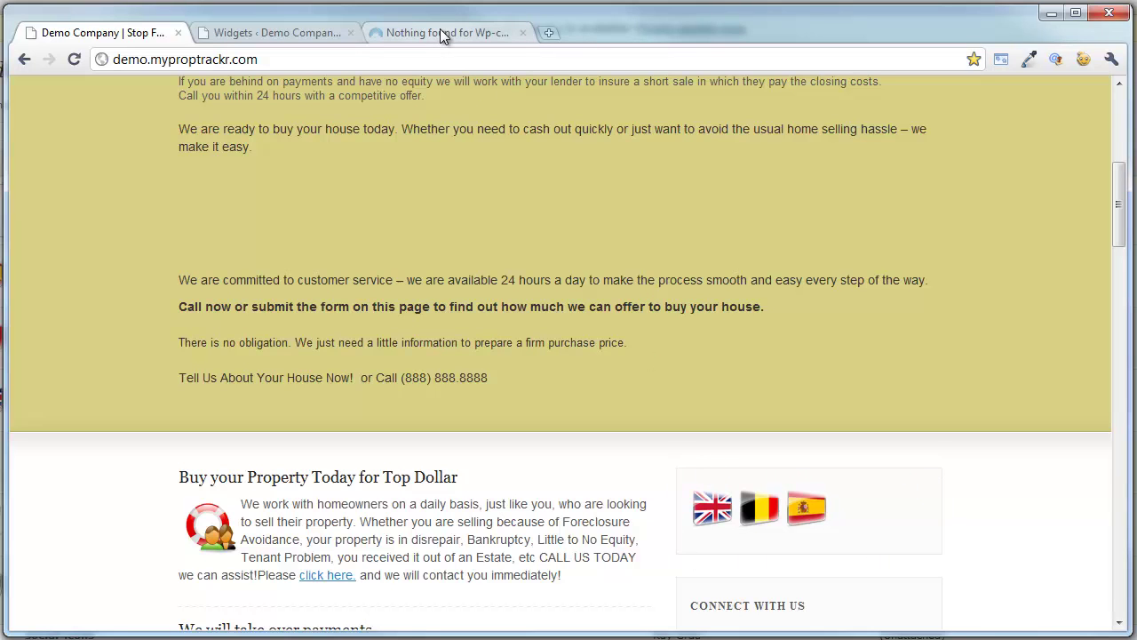
click(806, 519)
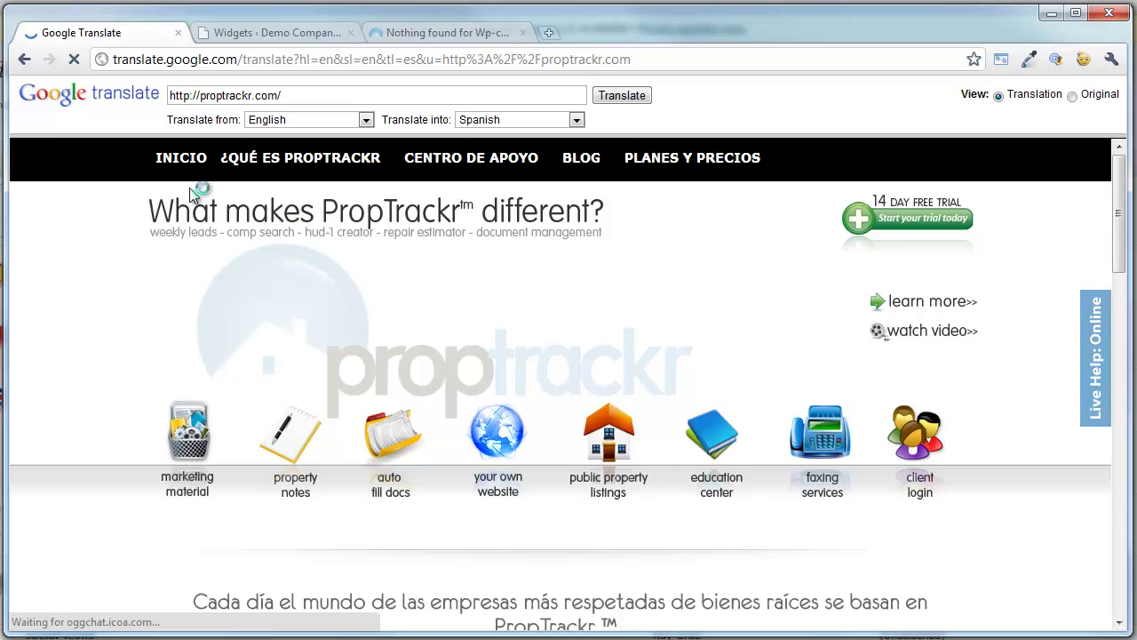
click(25, 64)
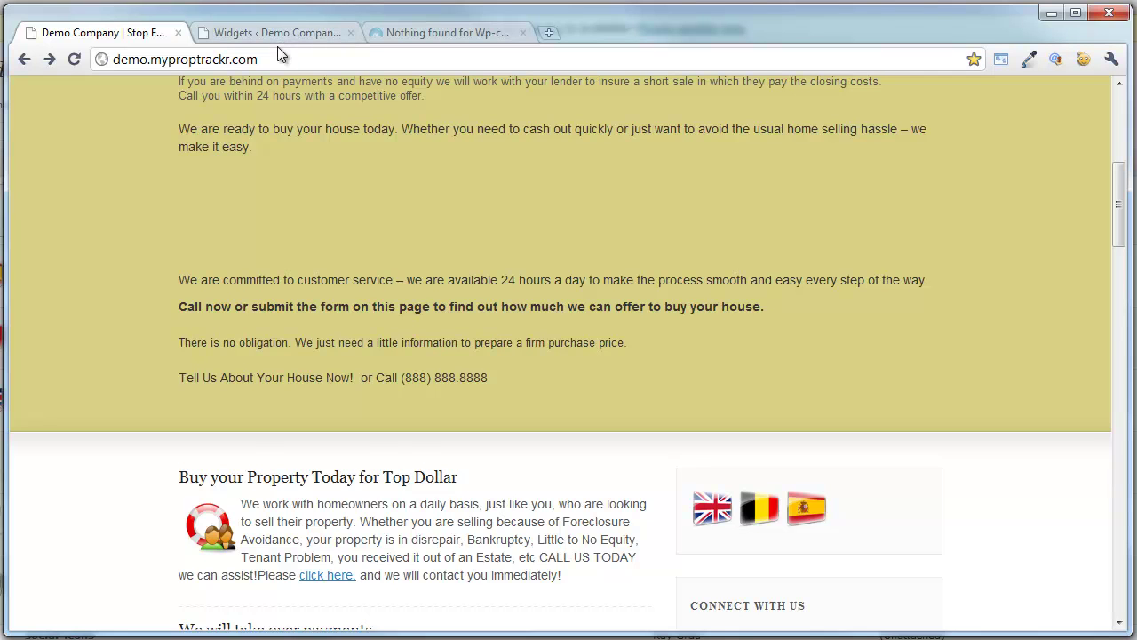
Follow the Spanish flag link, translate google.com into Spanish in Google Translate, and copy the translated page's address
click(811, 511)
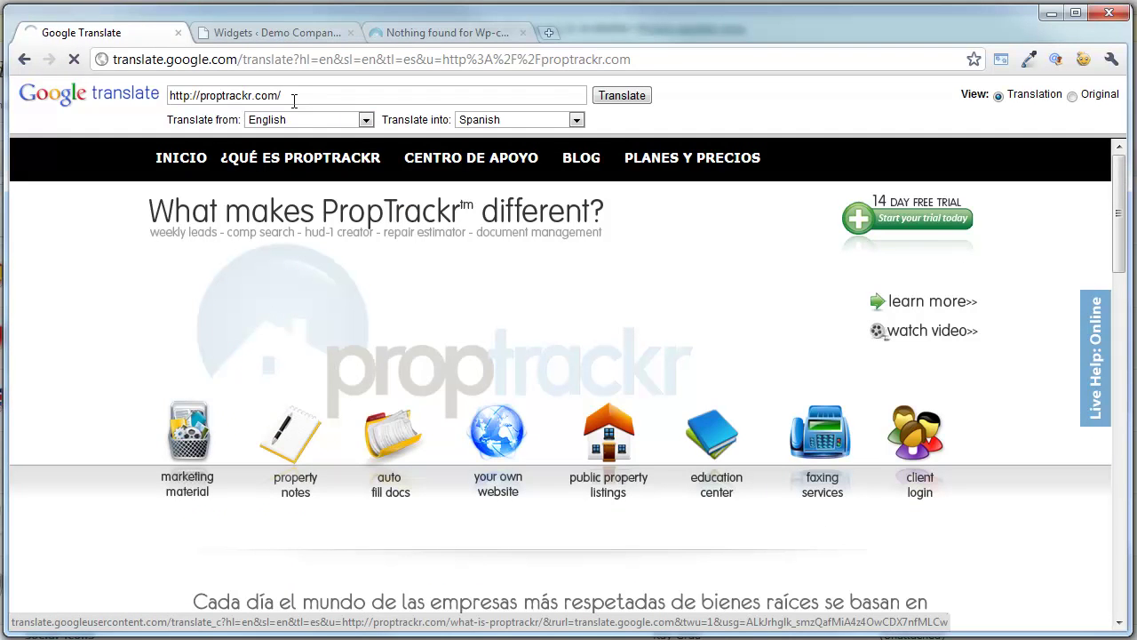
click(295, 97)
key(ctrl+a)
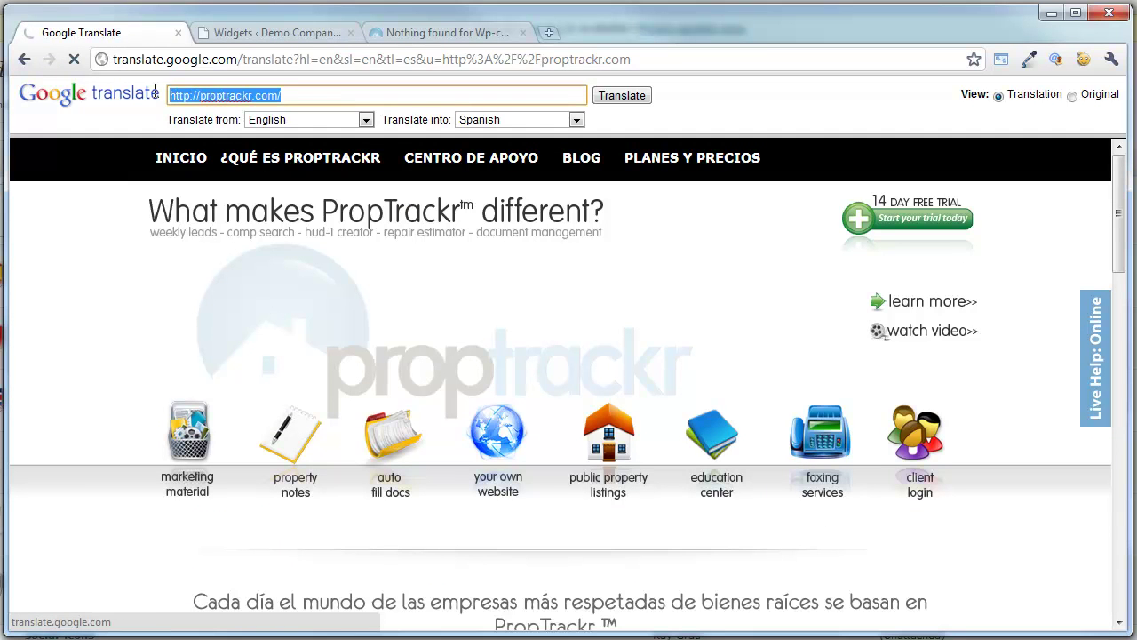
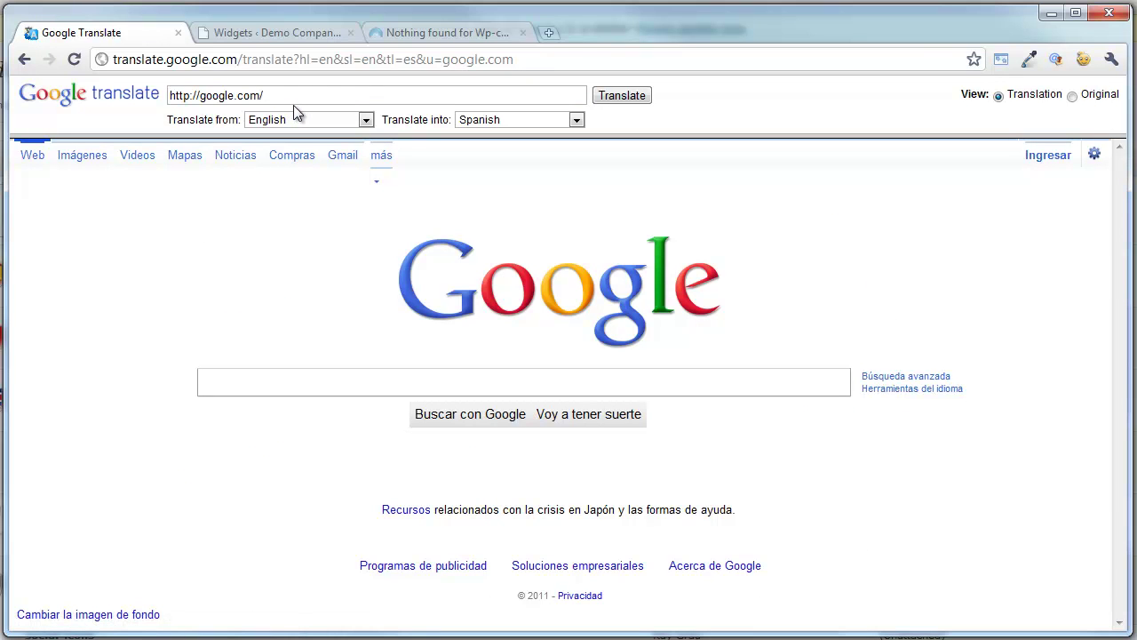
click(527, 59)
drag(527, 60, 107, 61)
key(ctrl+c)
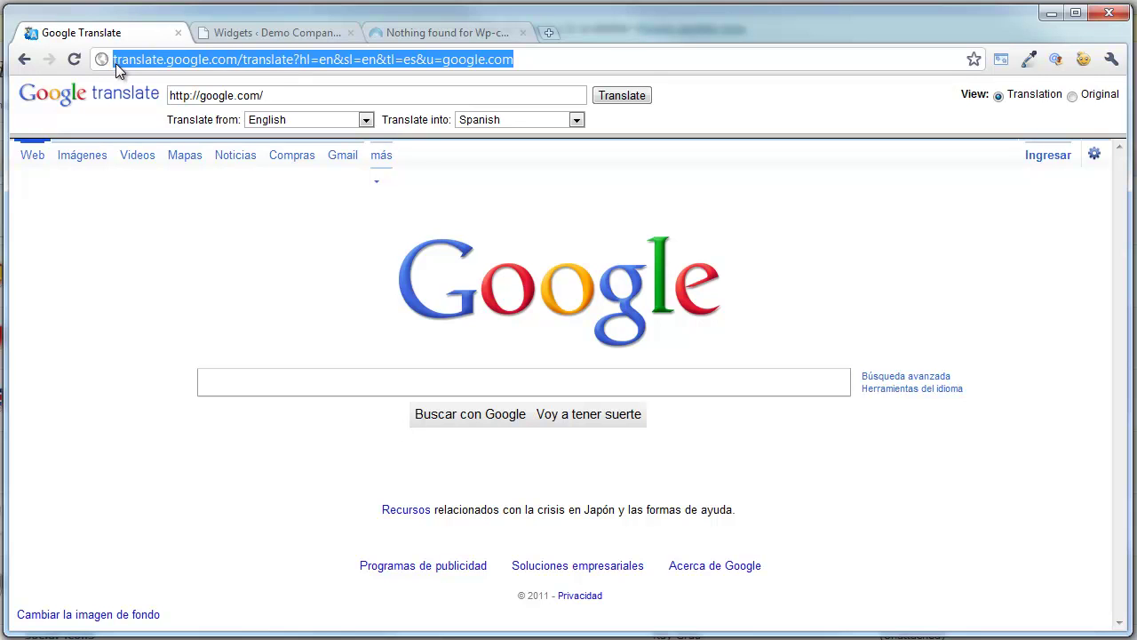
Replace the Spanish flag's link address in the Text widget with the copied google.com translation address and save the widget
click(266, 32)
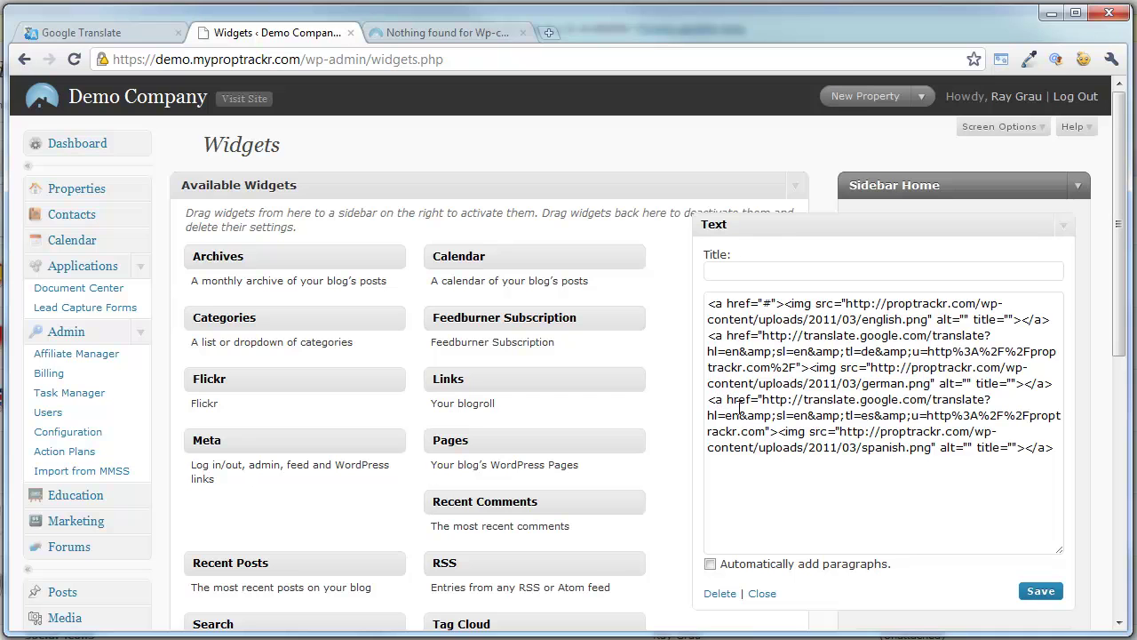
drag(931, 447, 865, 454)
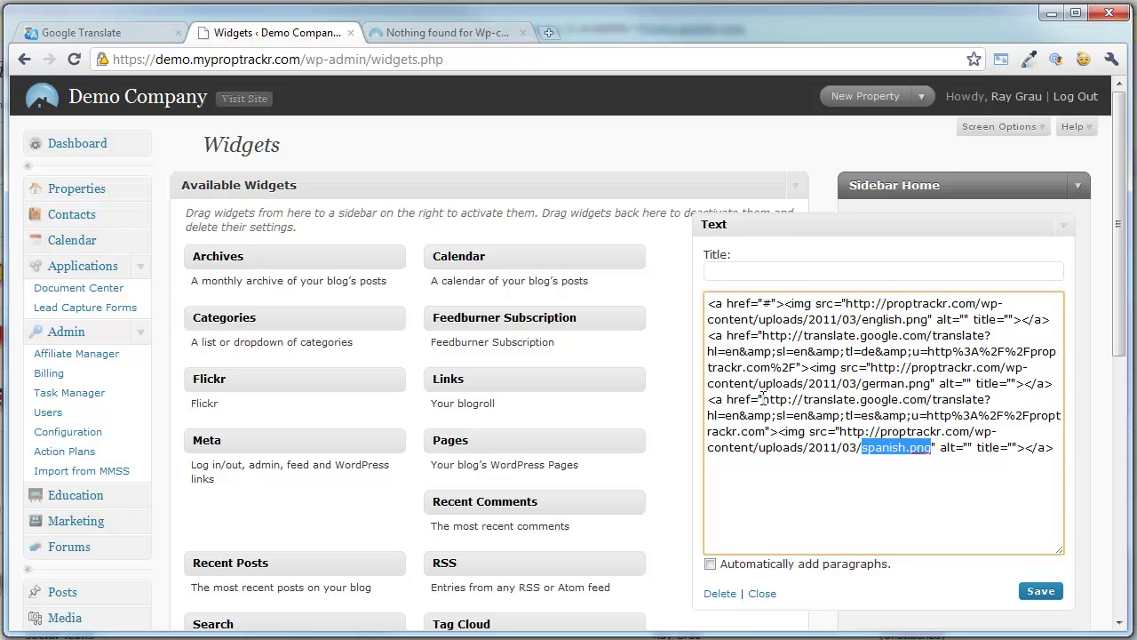
drag(761, 399, 766, 426)
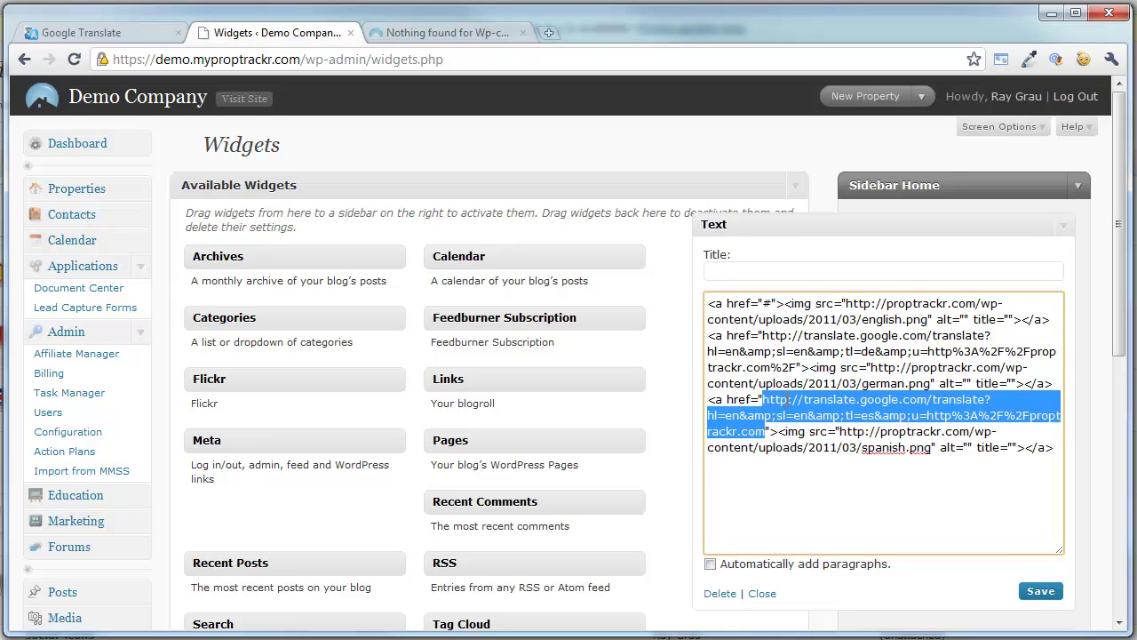
key(ctrl+v)
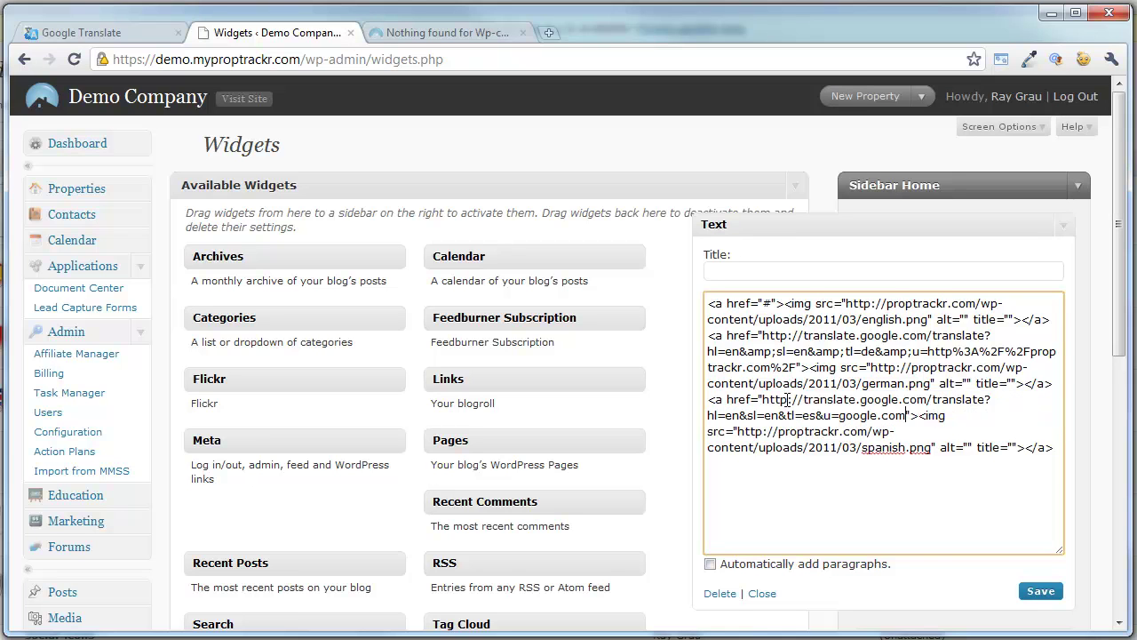
click(96, 35)
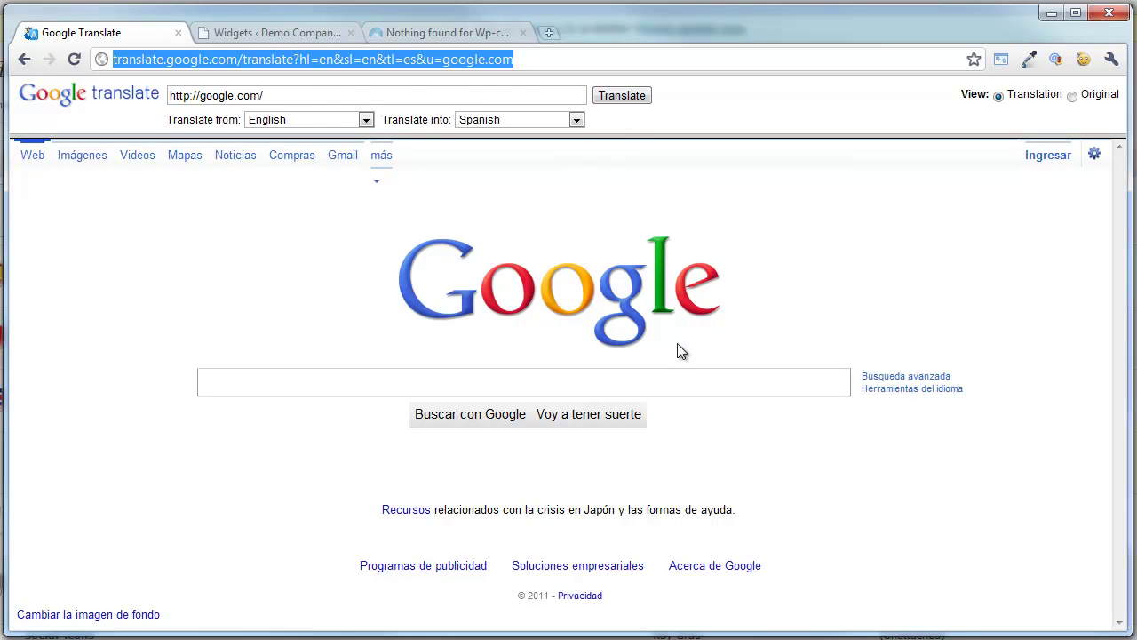
click(275, 39)
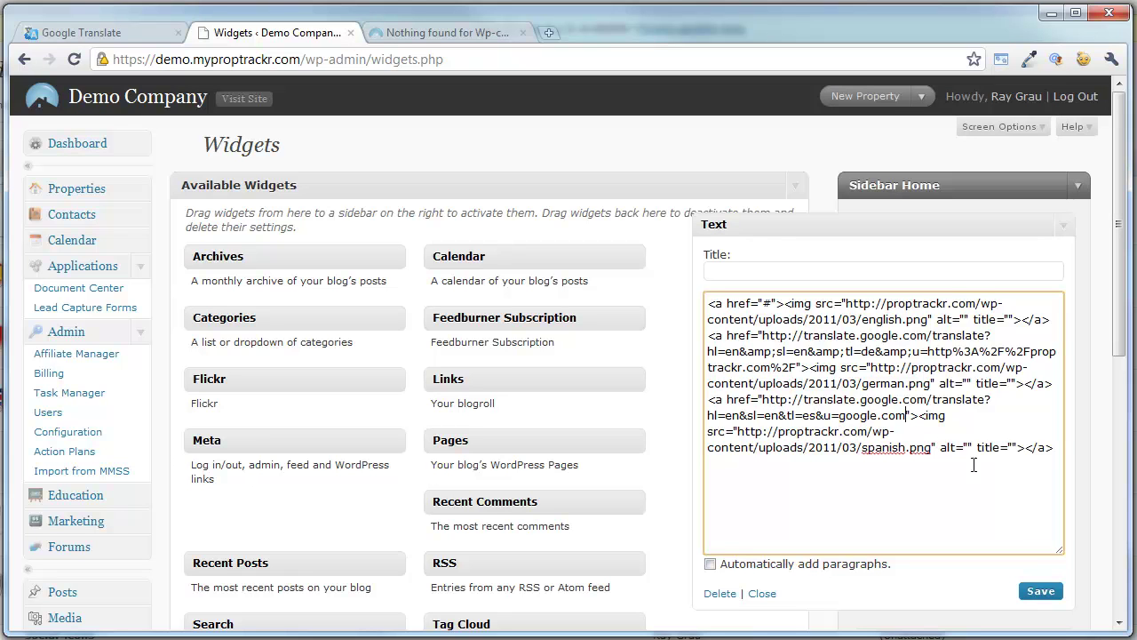
click(1044, 597)
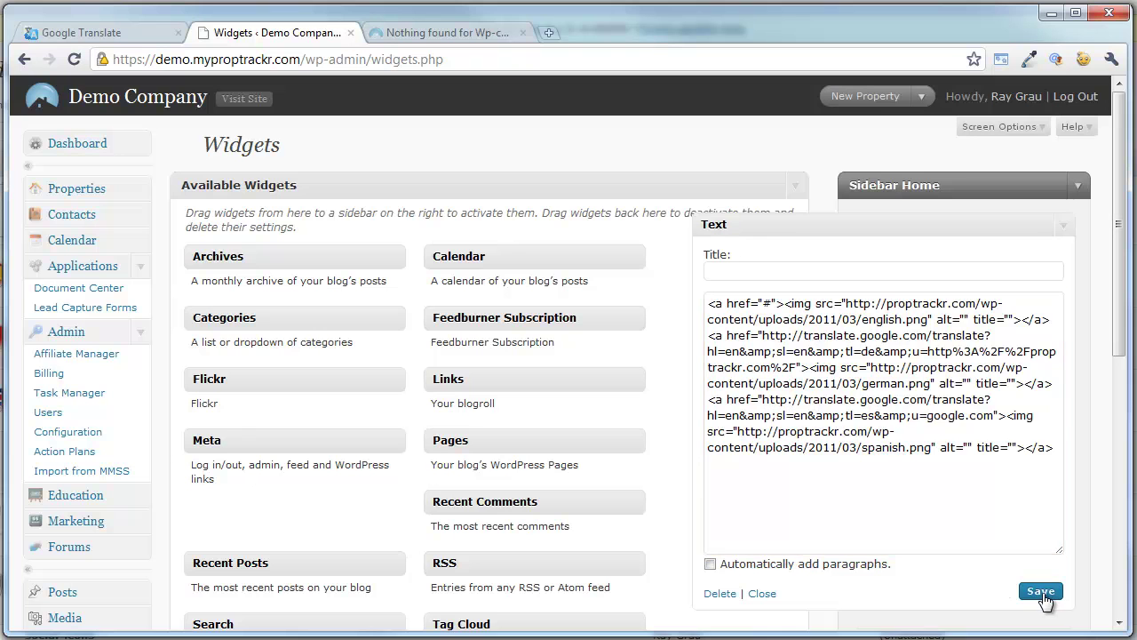
Go back to the demo site's home page and test the Spanish flag's updated link
click(87, 30)
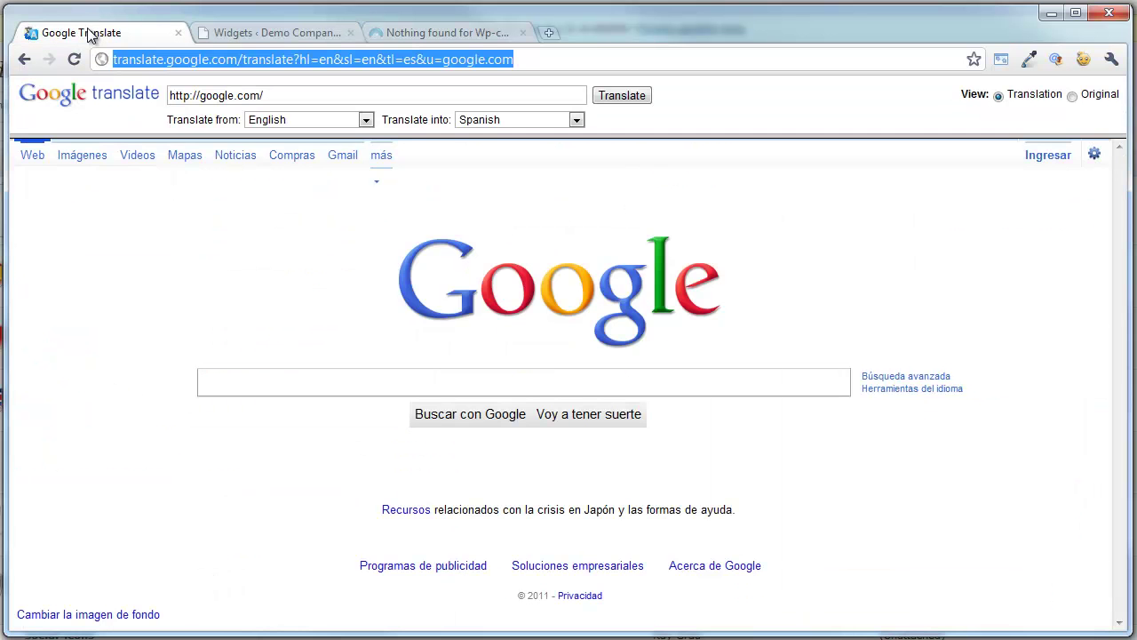
click(81, 271)
click(25, 59)
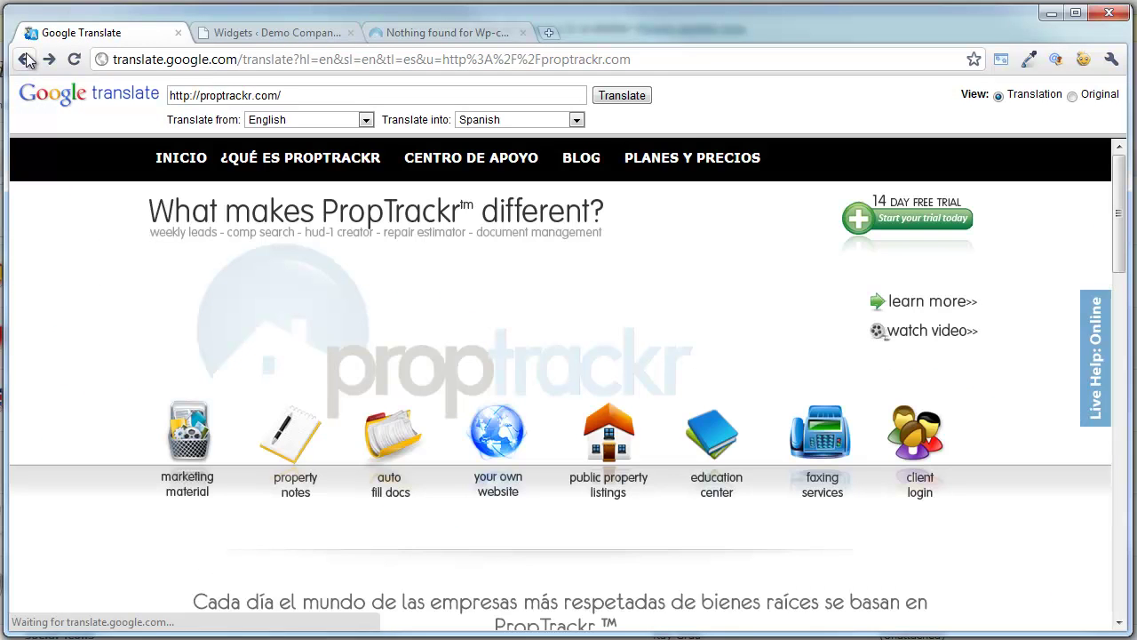
click(25, 59)
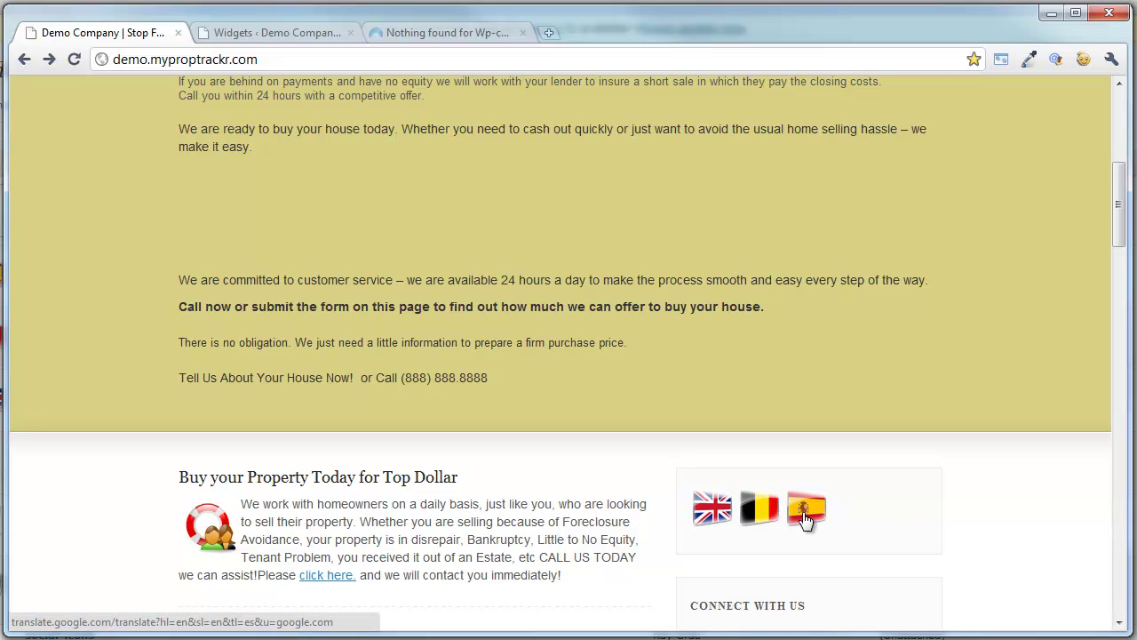
click(805, 518)
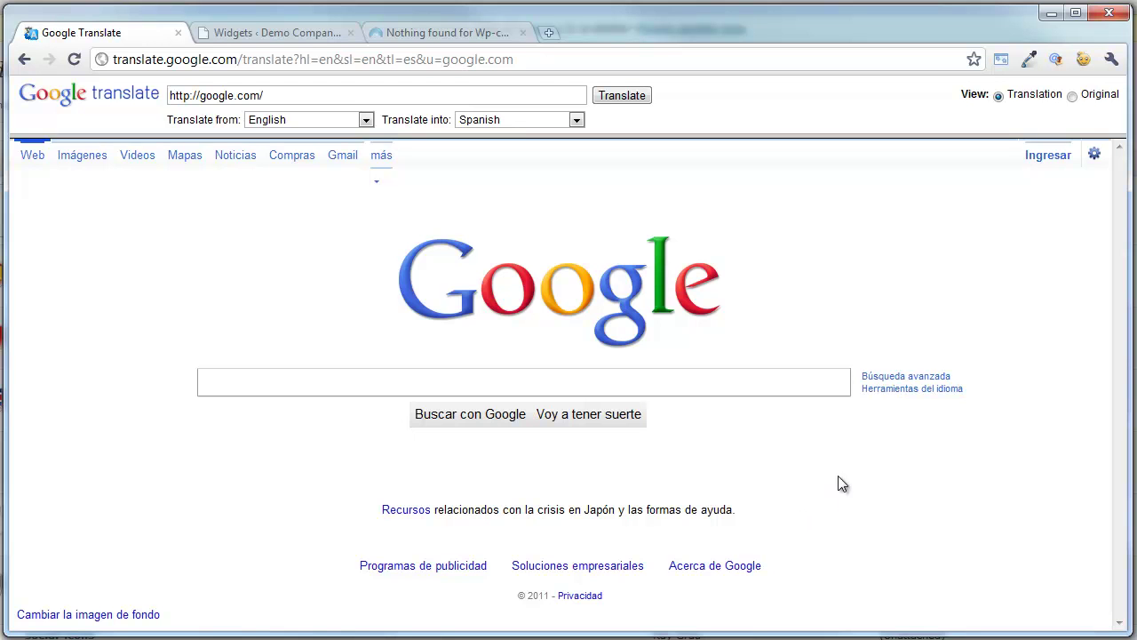
Review the flag HTML in html-languages.txt, the translated page's address, and the Spanish link in the Text widget
click(454, 32)
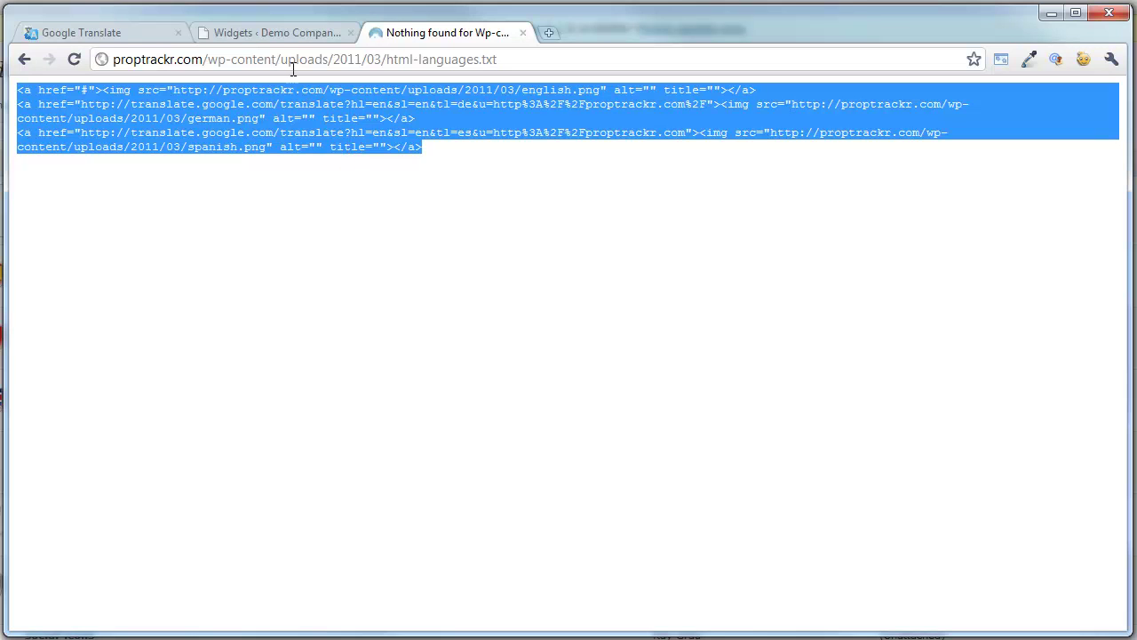
click(103, 30)
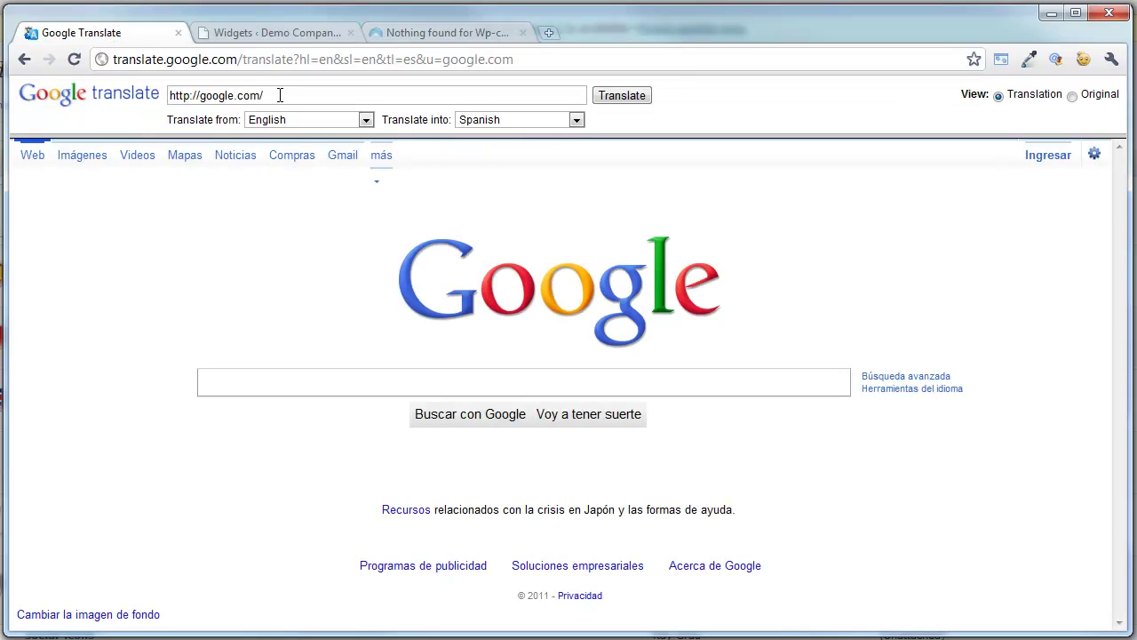
drag(272, 95, 165, 96)
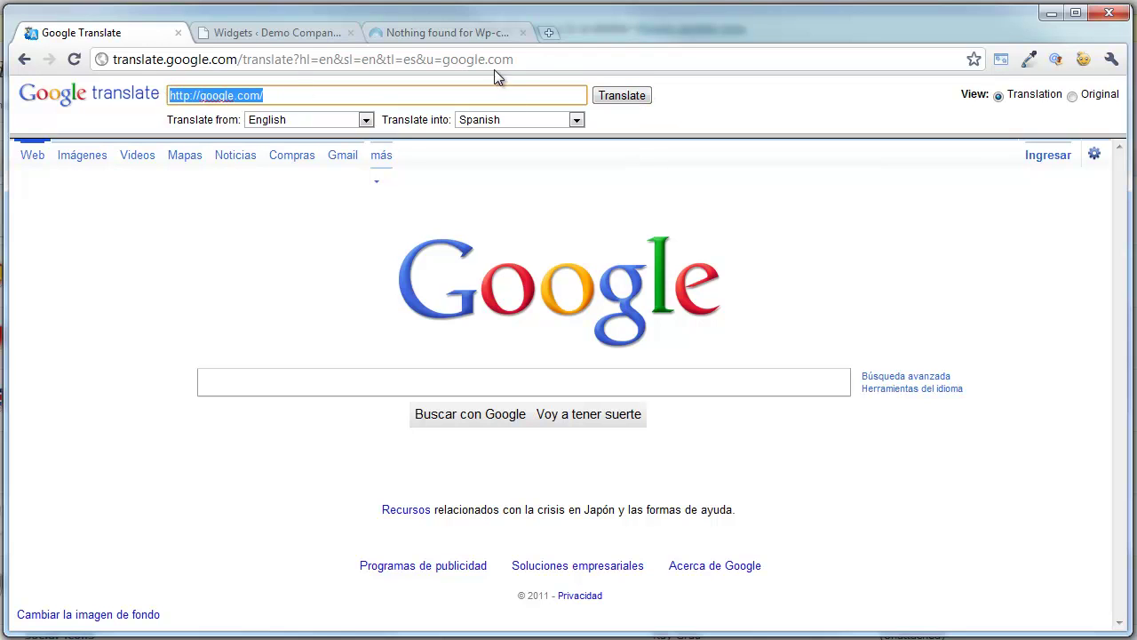
drag(528, 63, 93, 51)
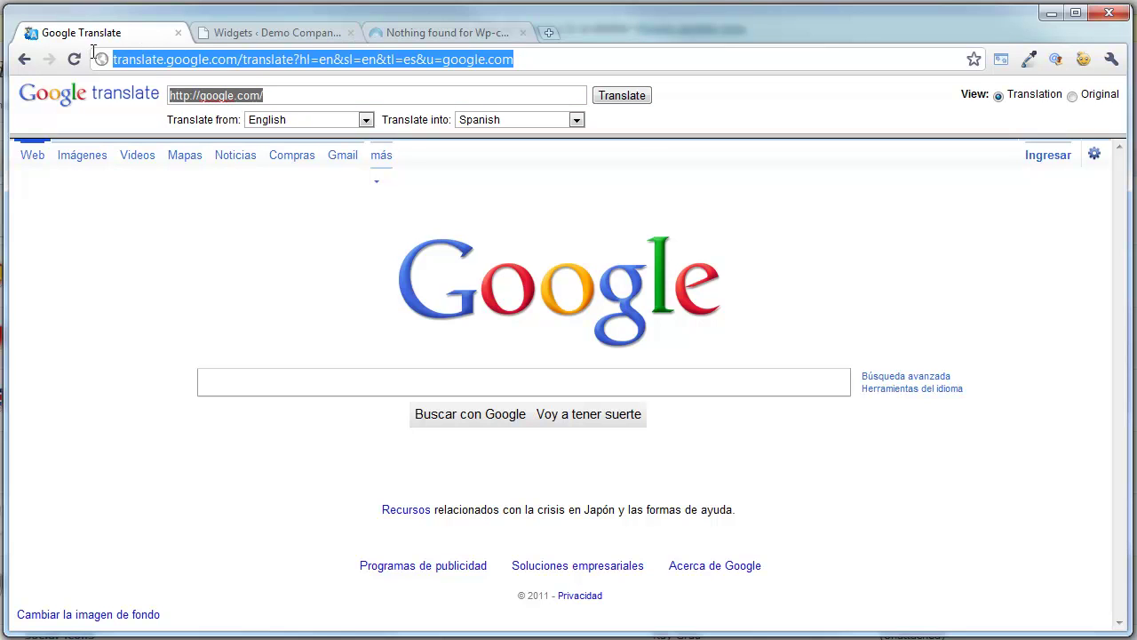
click(268, 32)
click(906, 405)
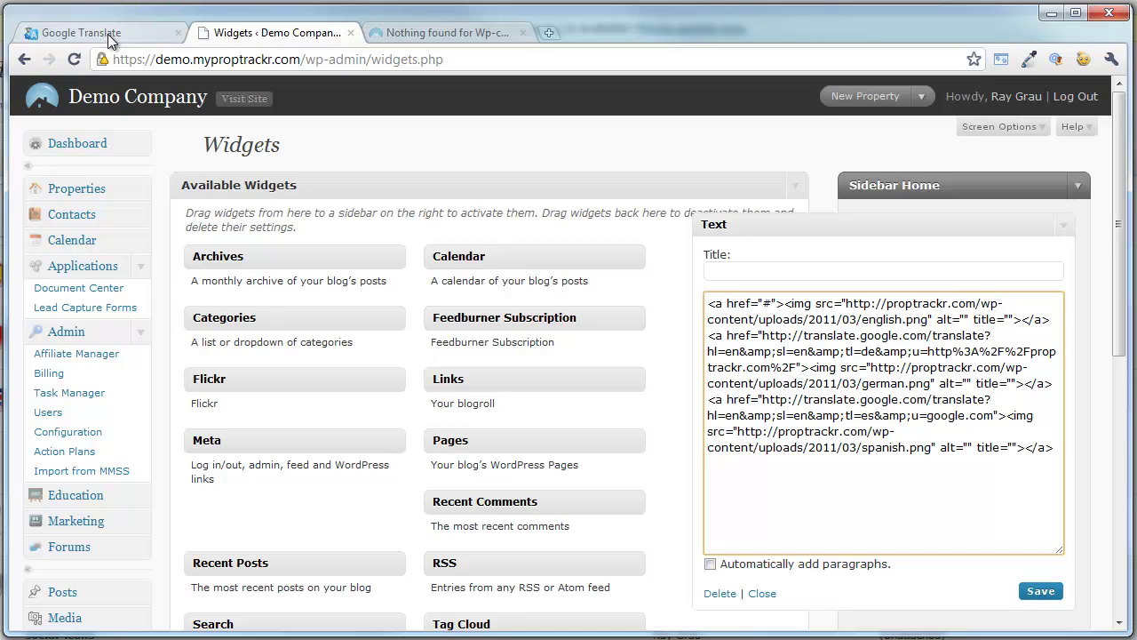
Open demo.myproptrackr.com in a new browser tab and copy its address
click(549, 32)
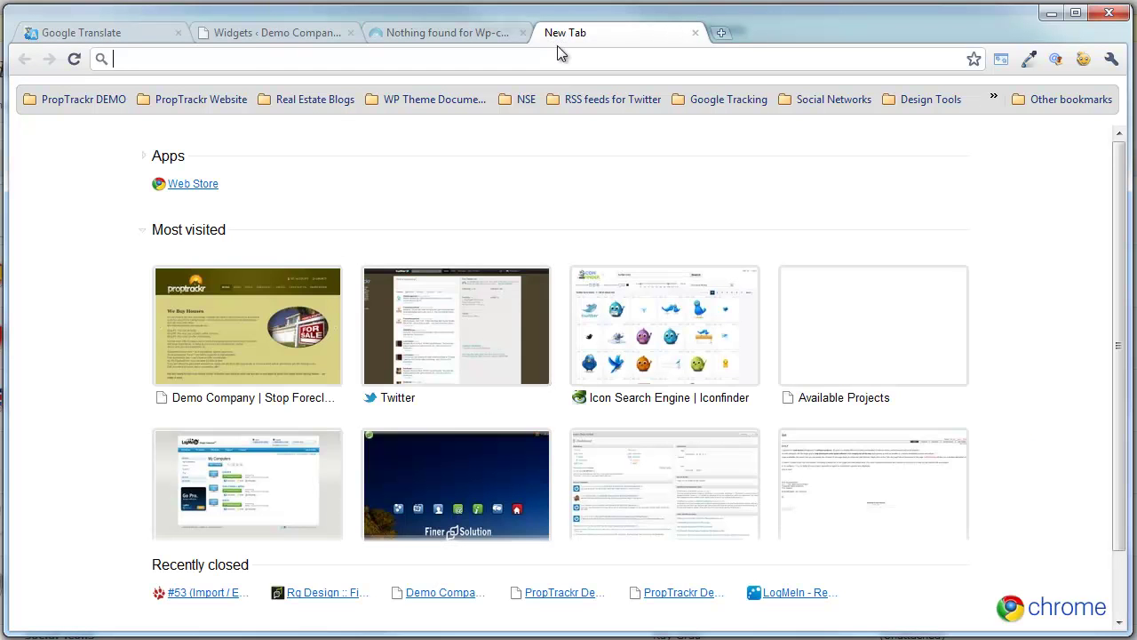
text(demo.myproptrackr.com)
key(Return)
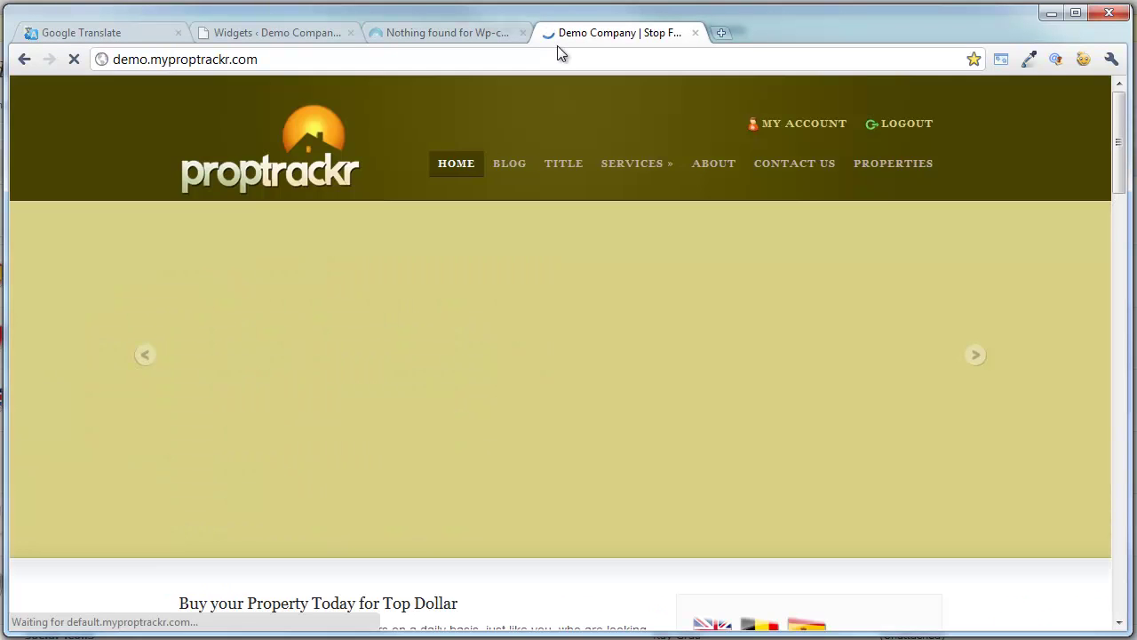
drag(275, 60, 109, 63)
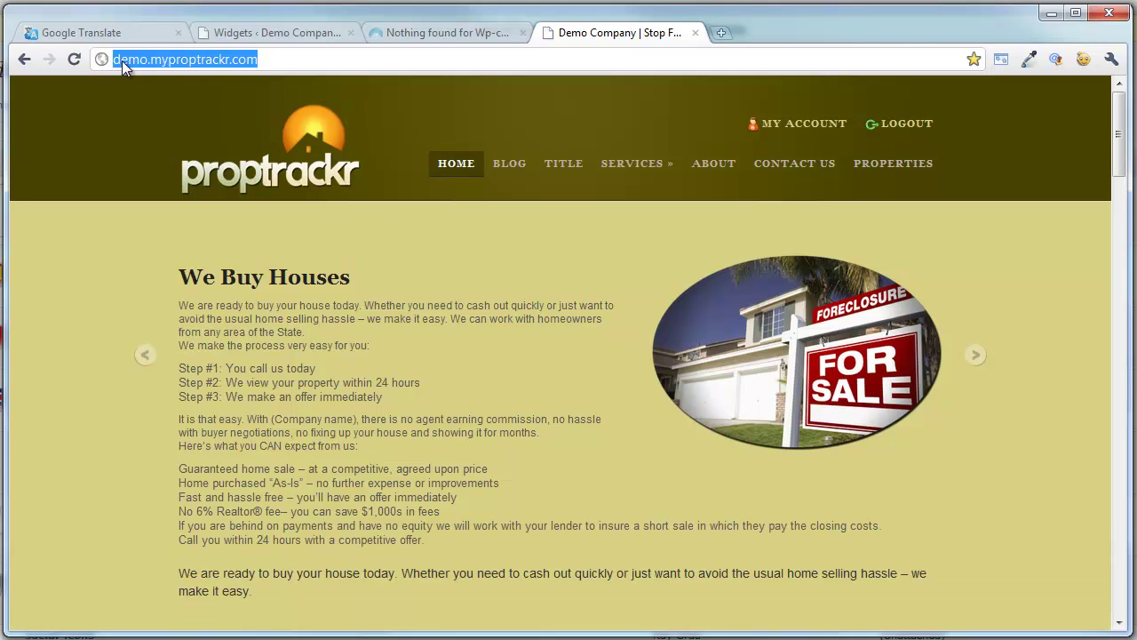
right_click(122, 60)
click(176, 119)
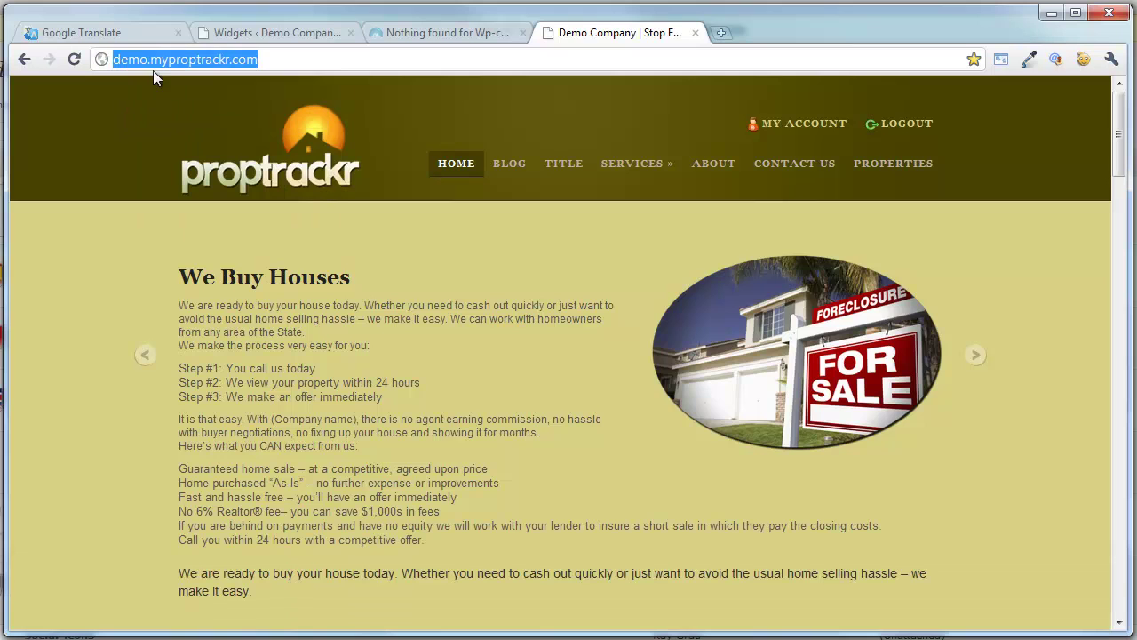
click(248, 38)
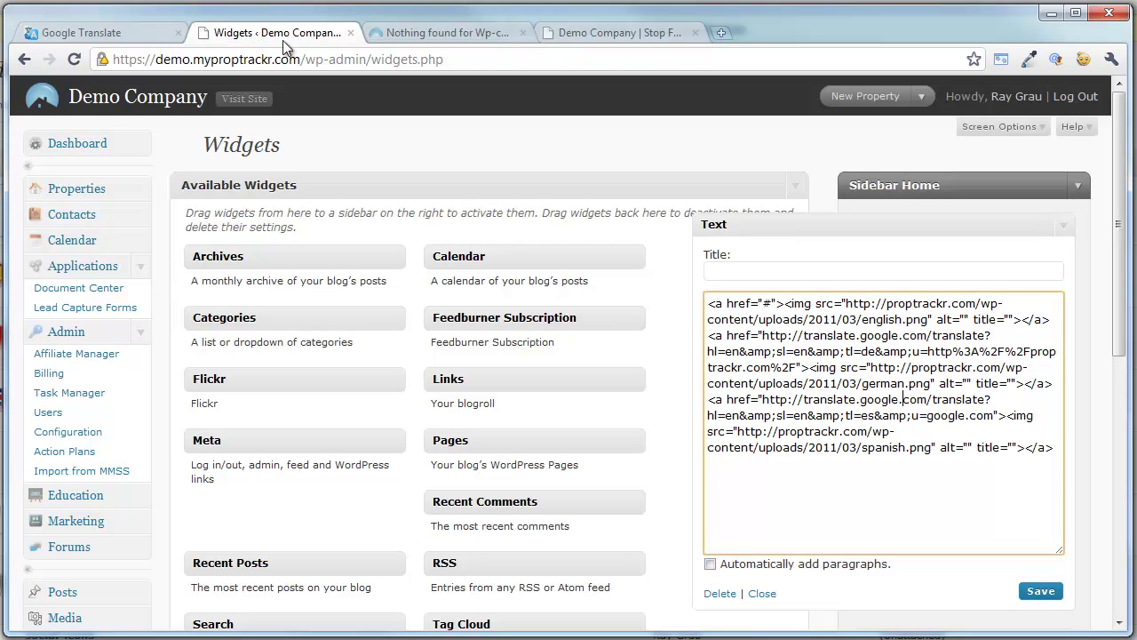
double_click(766, 303)
drag(924, 319, 862, 319)
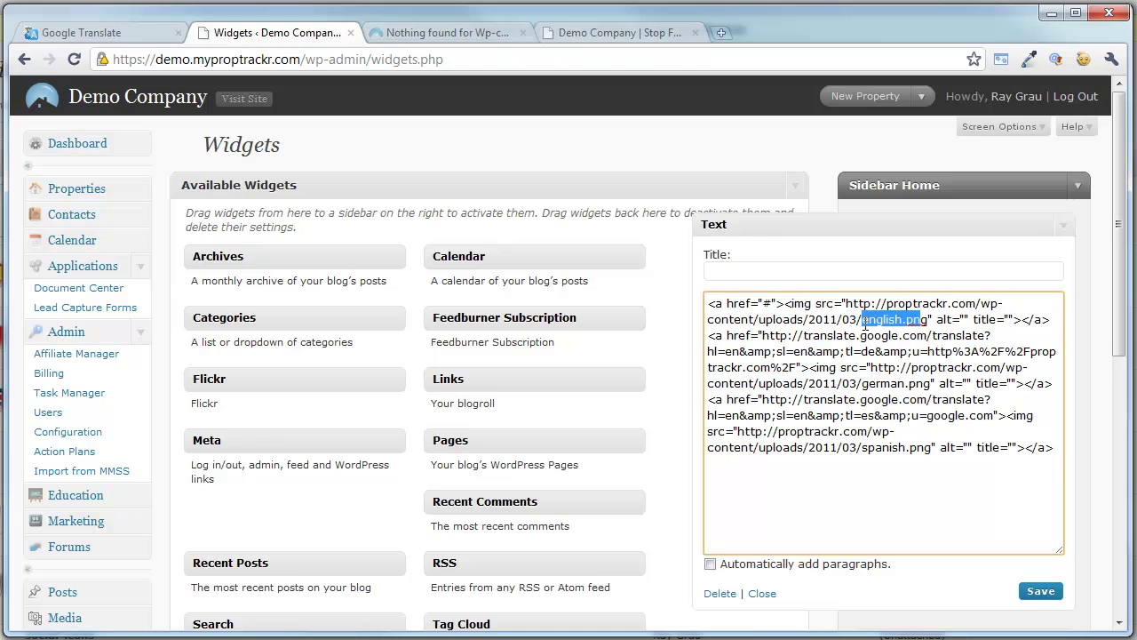
click(771, 303)
double_click(769, 303)
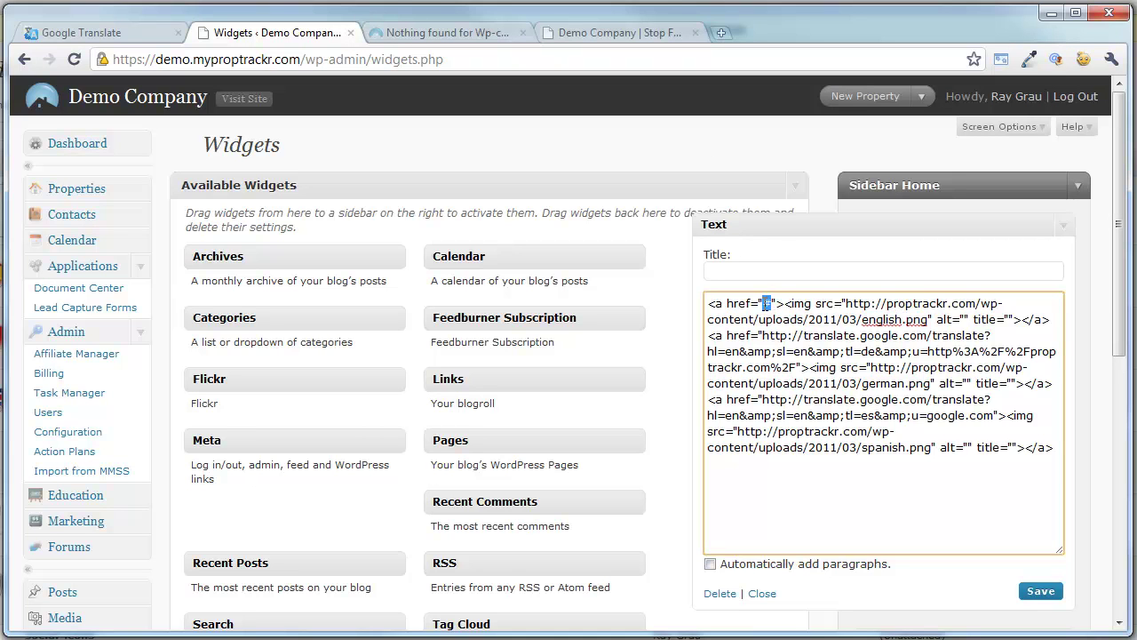
key(ctrl+v)
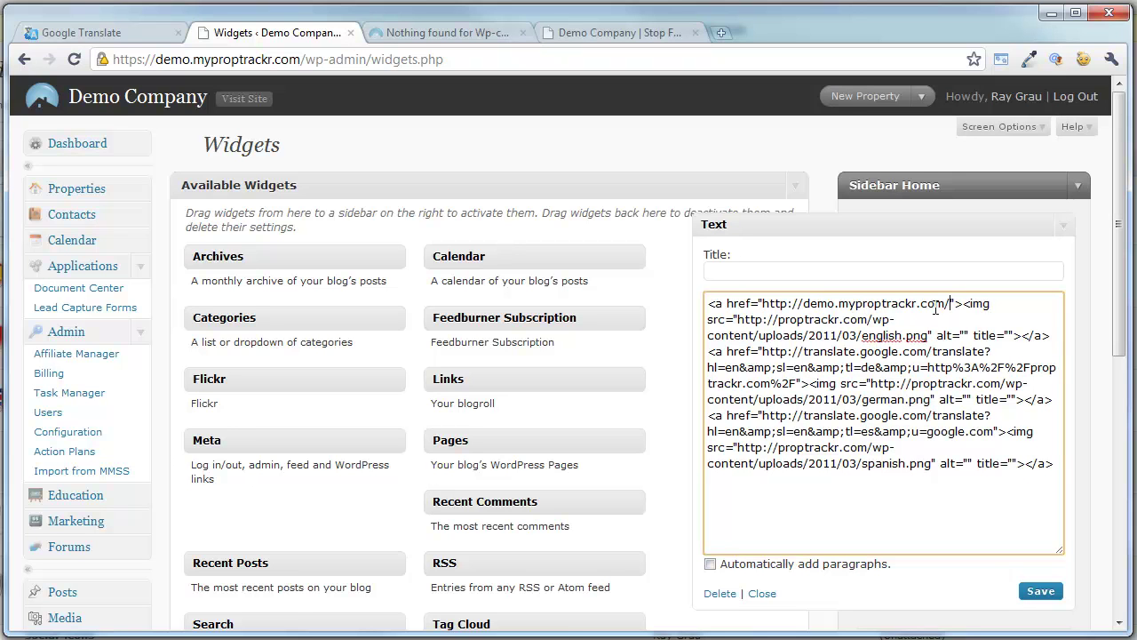
click(1048, 593)
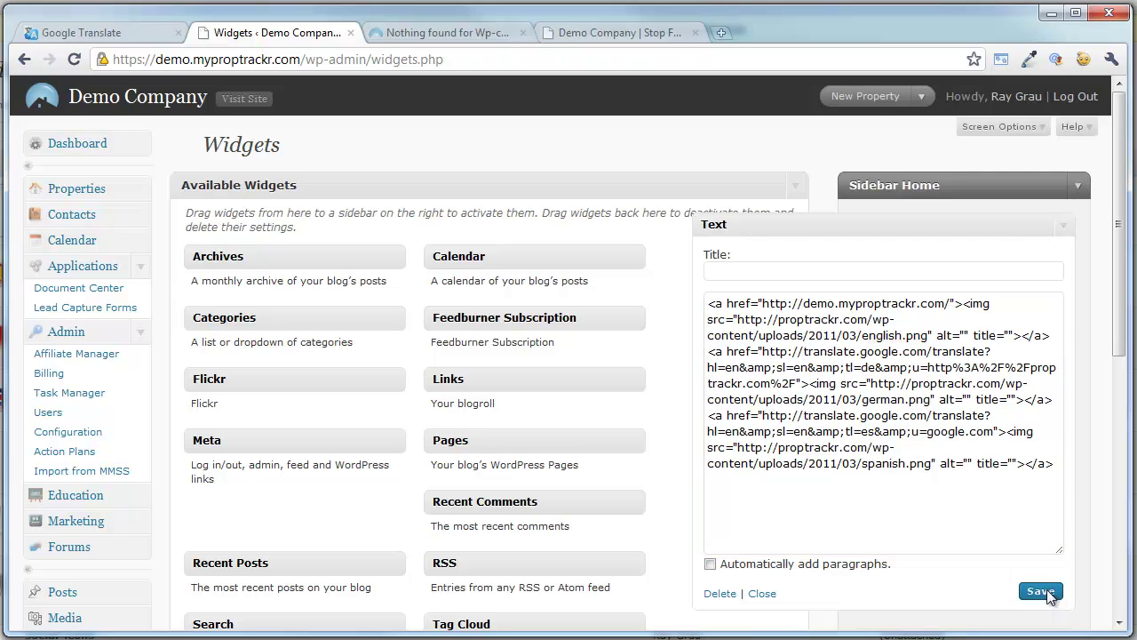
Reload the demo site's home page and check the language flags in the sidebar
click(85, 33)
click(177, 58)
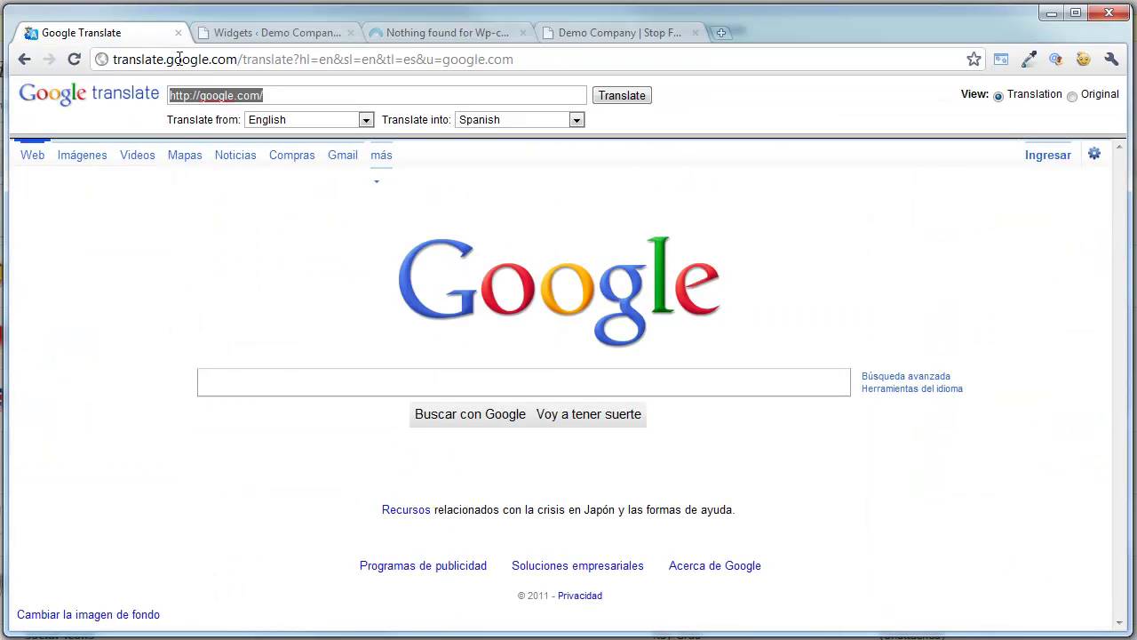
click(647, 36)
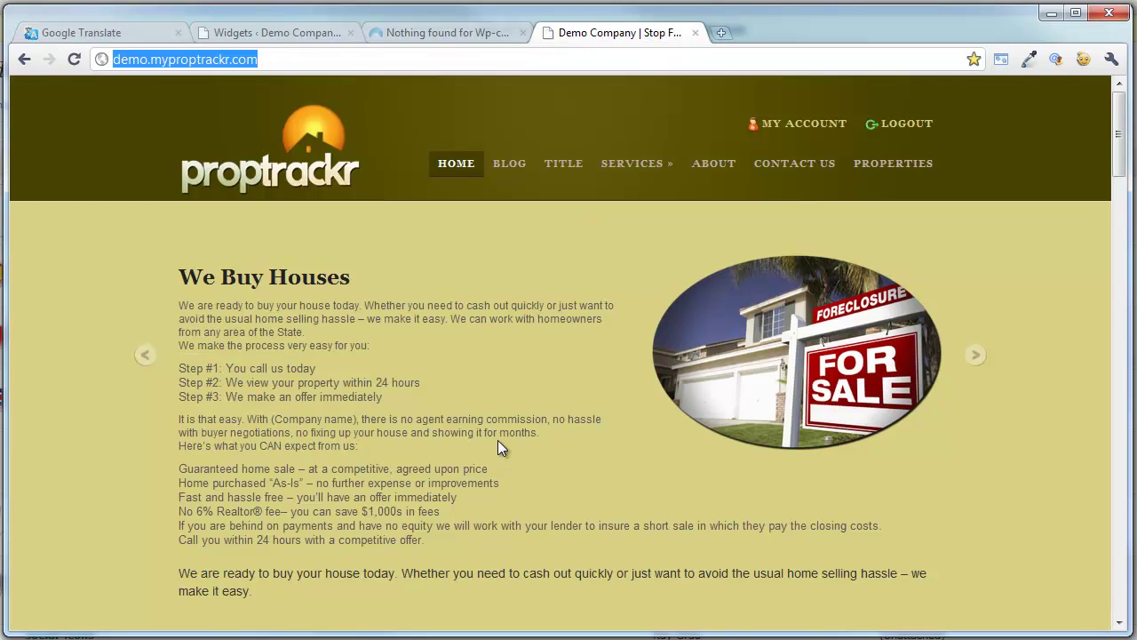
key(Return)
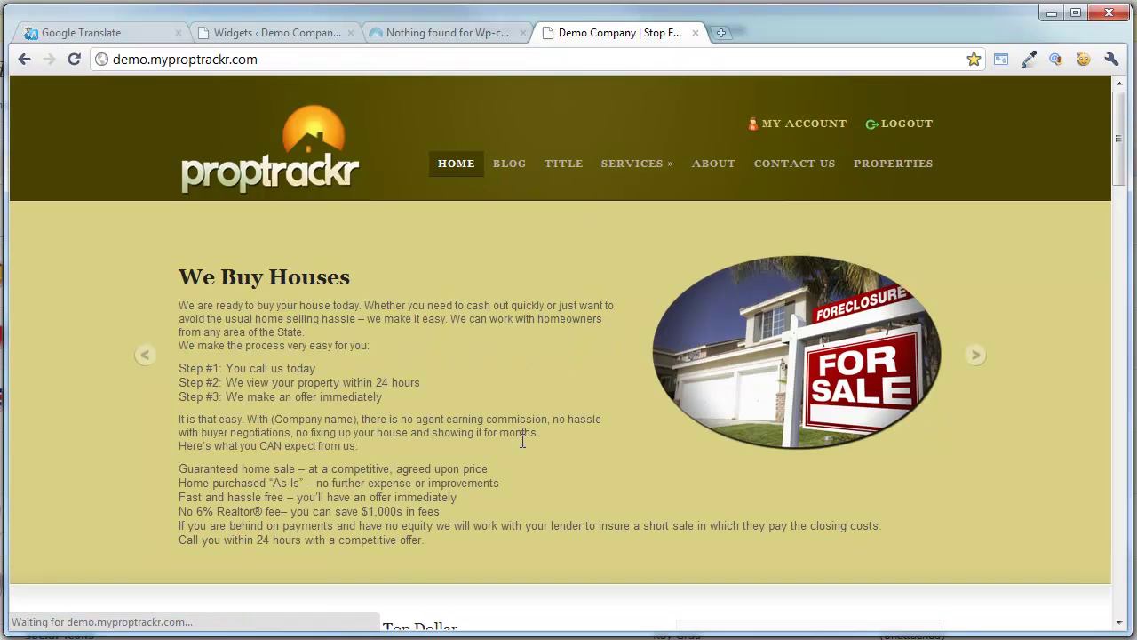
scroll(1039, 542, down, 5)
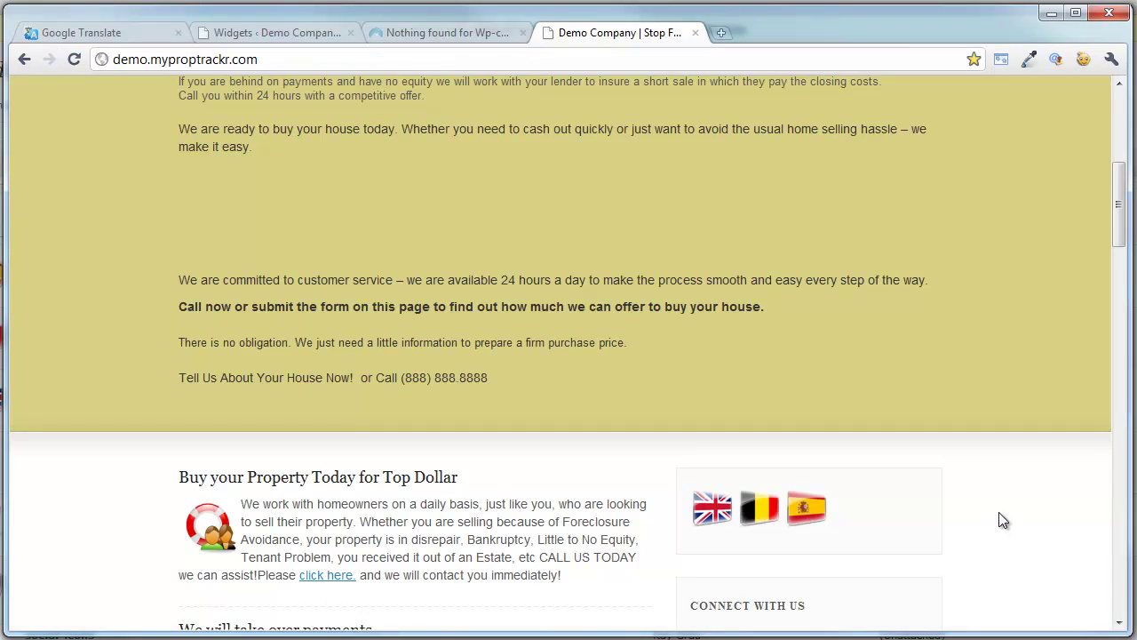